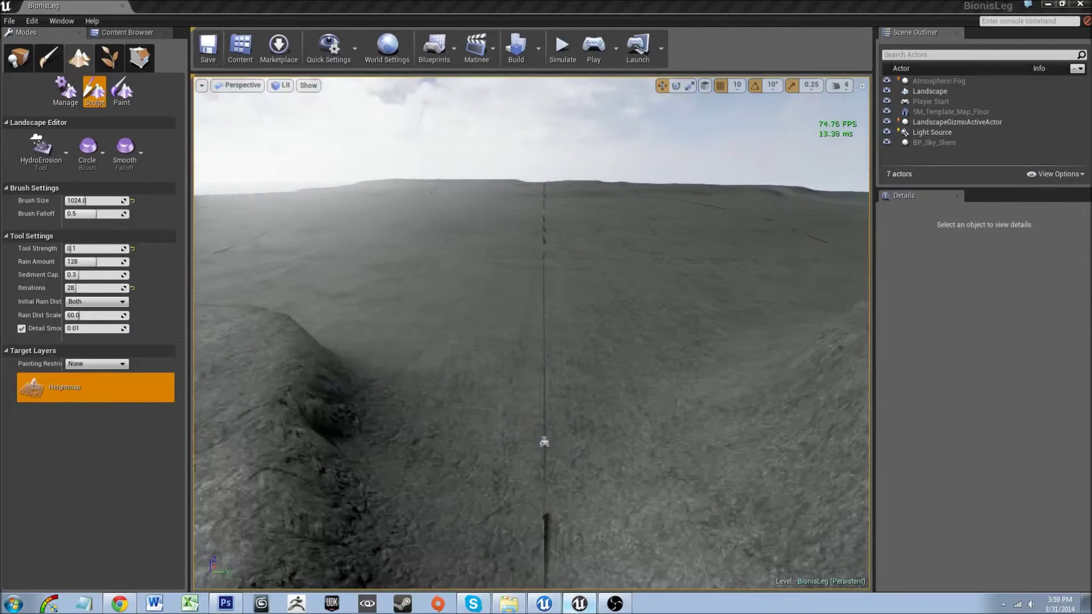
Step: Examine the sculpted landscape from the rocky slopes near the player start across the seamed plain
key(w)
mouse_move(531, 333)
right_down()
mouse_move(532, 402)
mouse_move(522, 326)
mouse_move(522, 346)
right_up()
key(s)
key(w)
key(w)
key(s)
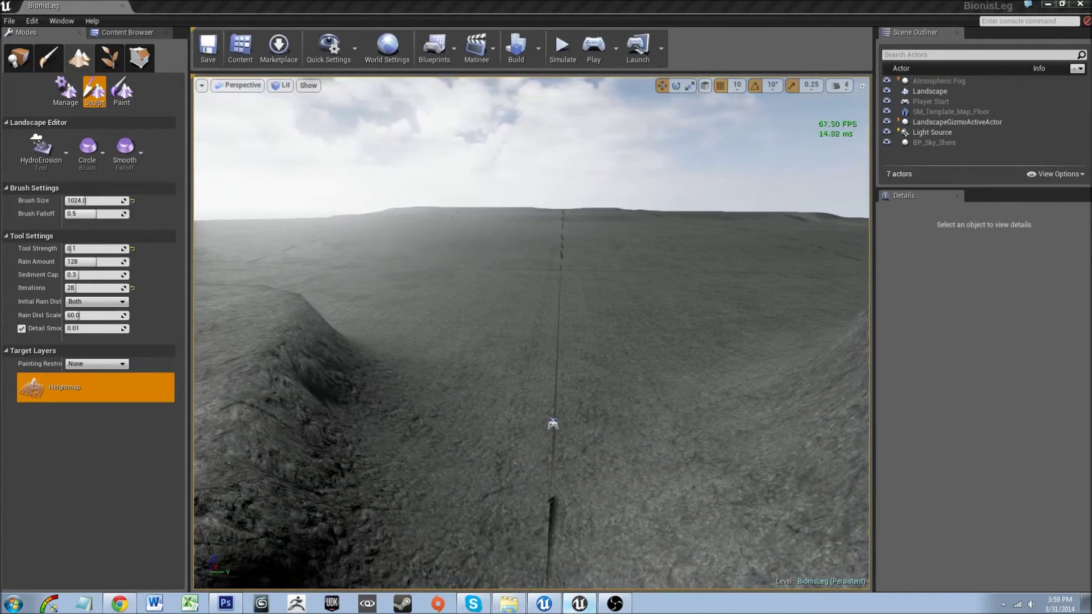
right_drag(551, 422, 473, 435)
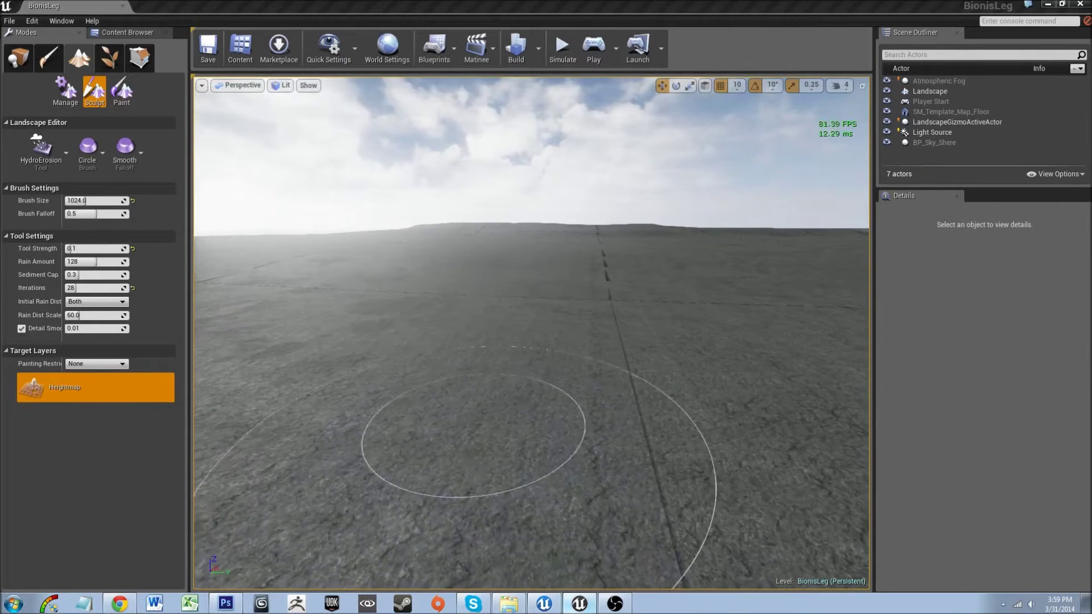
right_drag(506, 501, 506, 455)
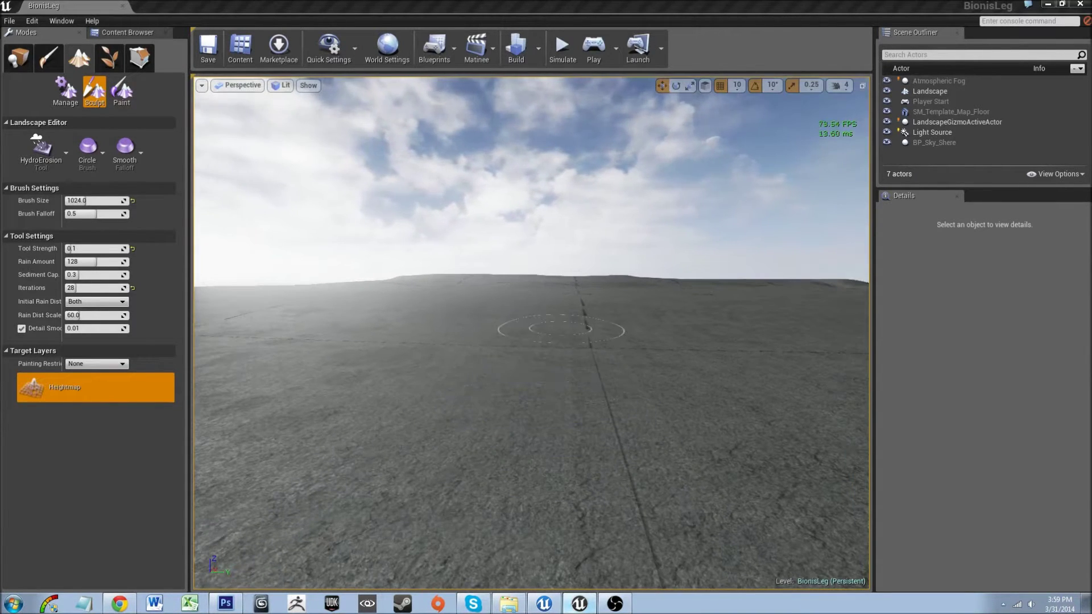
right_drag(560, 329, 561, 393)
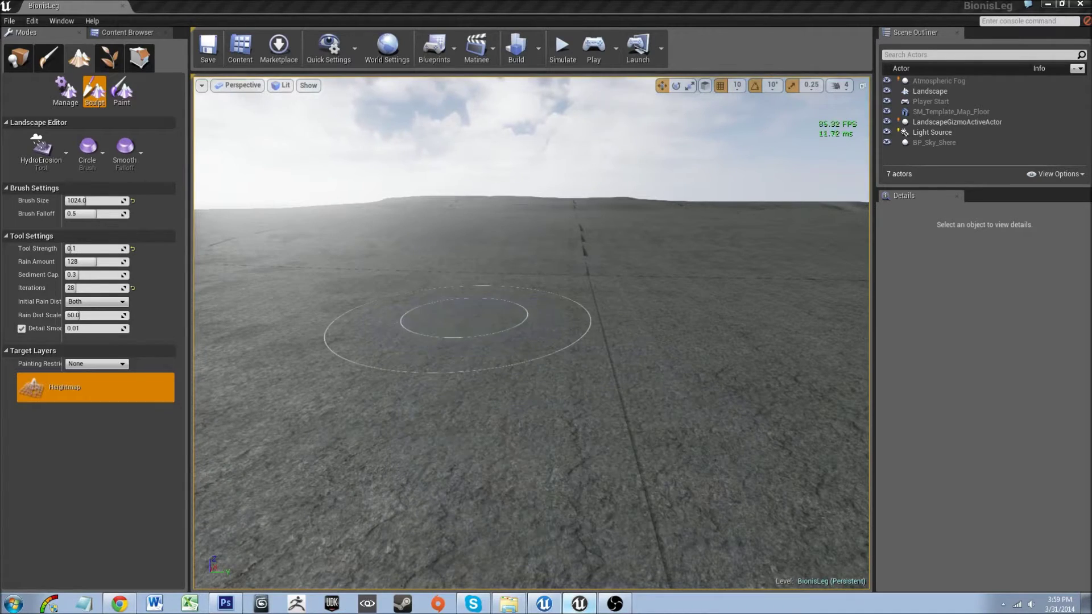
right_drag(614, 236, 615, 267)
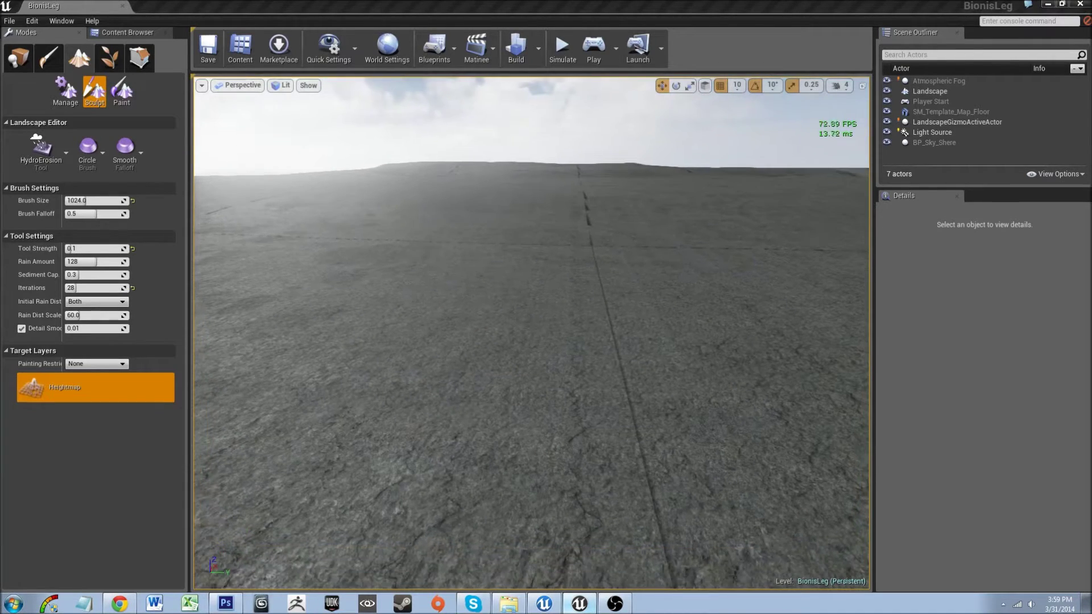
key(s)
key(w)
right_drag(705, 313, 479, 310)
mouse_move(566, 364)
right_down()
mouse_move(554, 356)
mouse_move(569, 347)
mouse_move(677, 347)
mouse_move(500, 380)
mouse_move(648, 356)
right_up()
right_drag(574, 341, 540, 356)
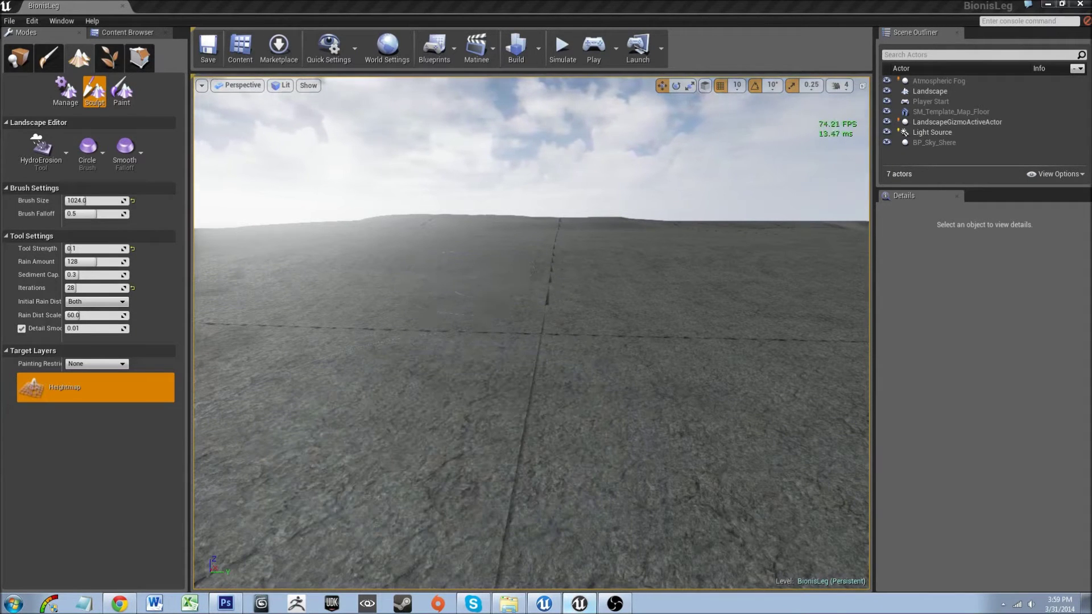
mouse_move(532, 333)
right_down()
mouse_move(510, 347)
mouse_move(542, 358)
right_up()
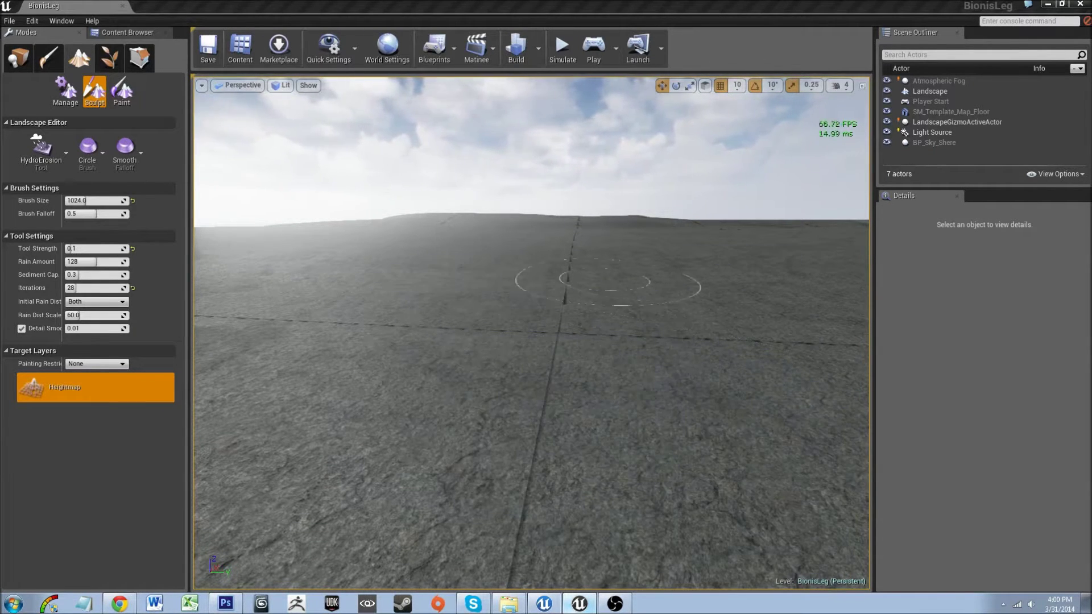
click(597, 414)
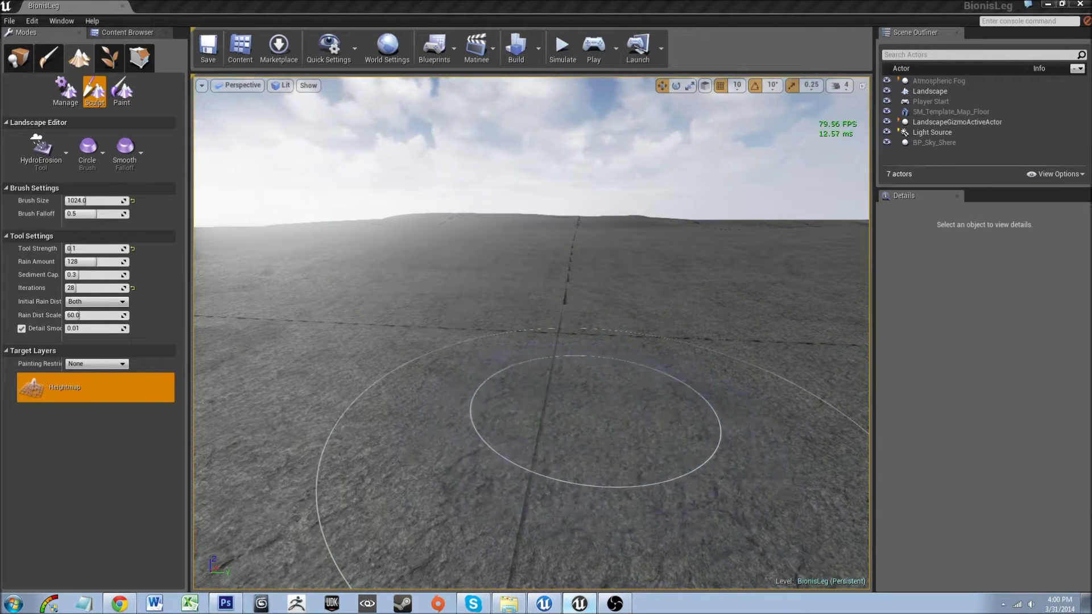
click(597, 415)
click(468, 406)
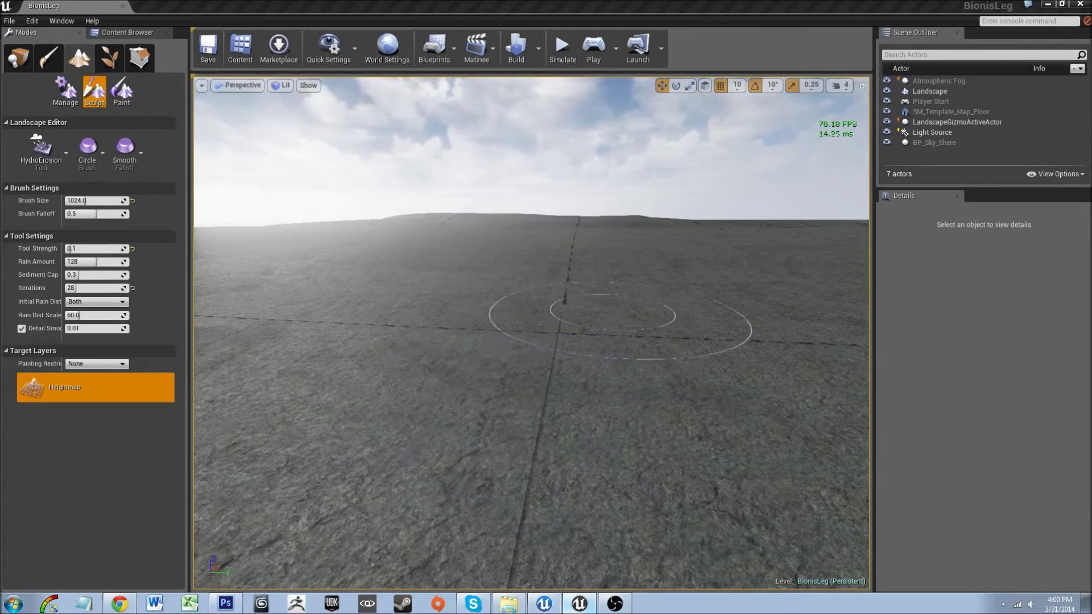
click(561, 334)
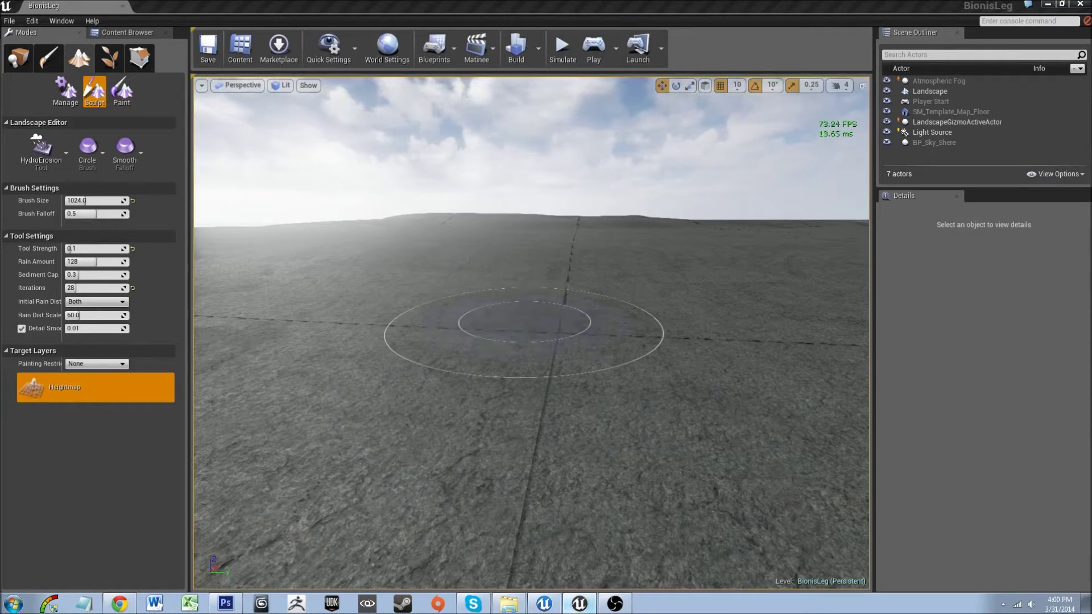
mouse_move(529, 318)
right_down()
mouse_move(560, 352)
mouse_move(614, 341)
mouse_move(546, 357)
mouse_move(499, 346)
right_up()
right_drag(395, 275, 397, 269)
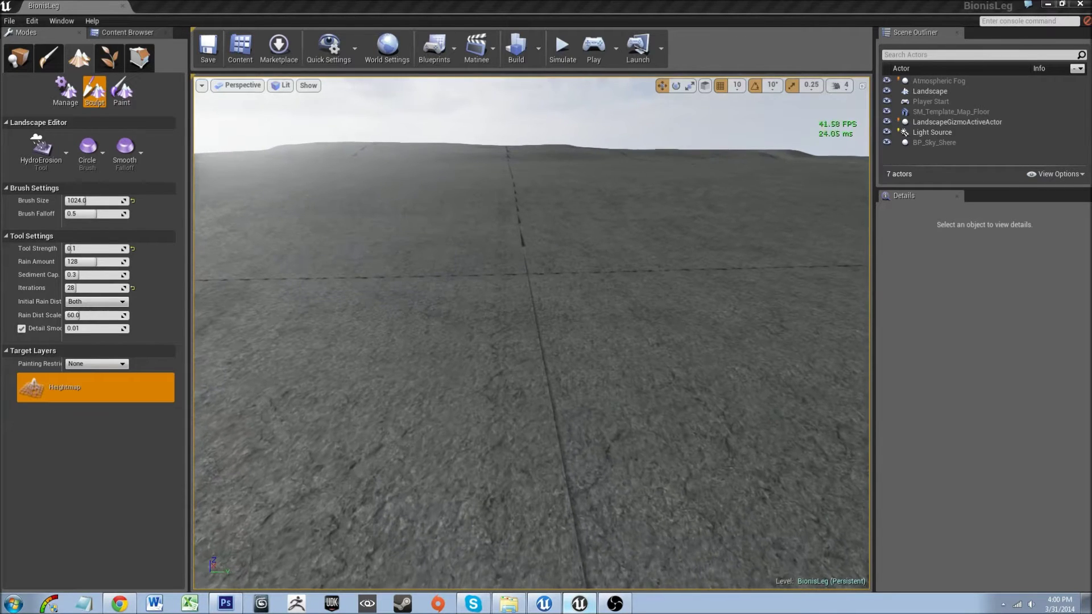
Step: Hide the viewport's FPS display and show it again
click(201, 85)
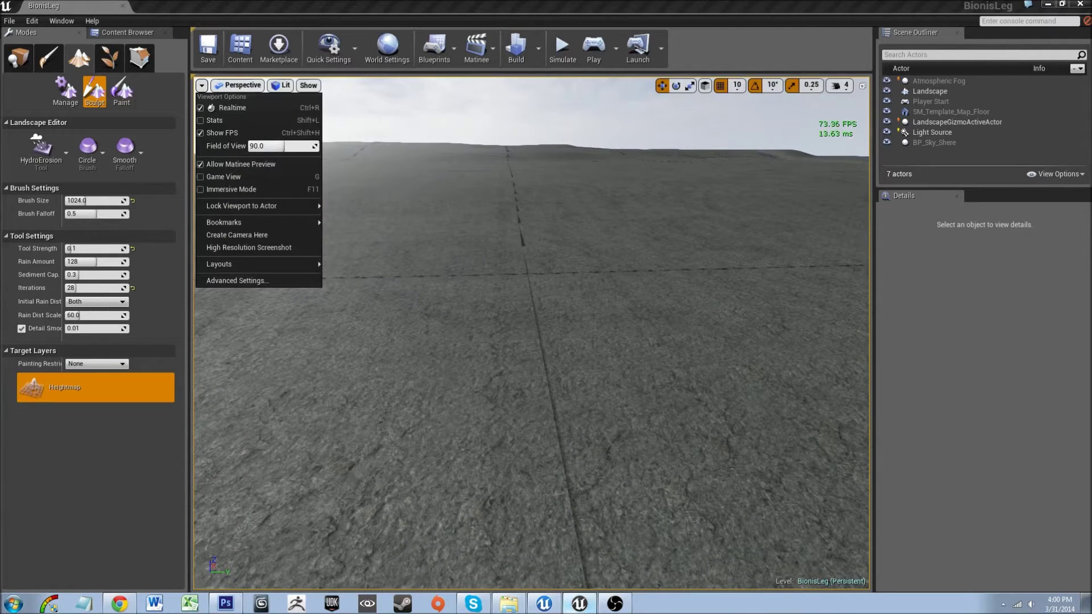
click(228, 132)
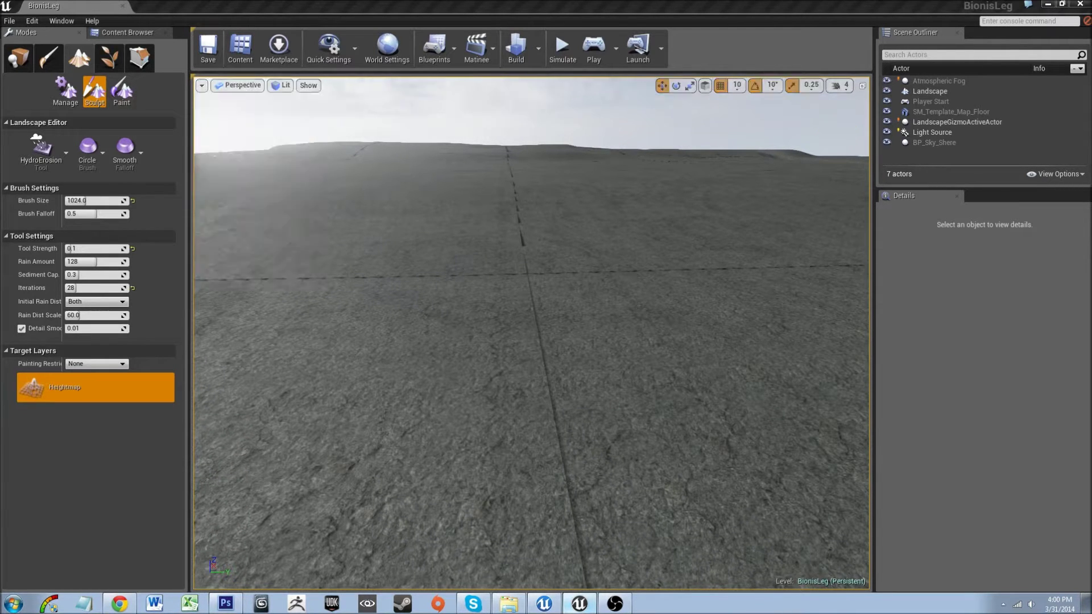
click(201, 85)
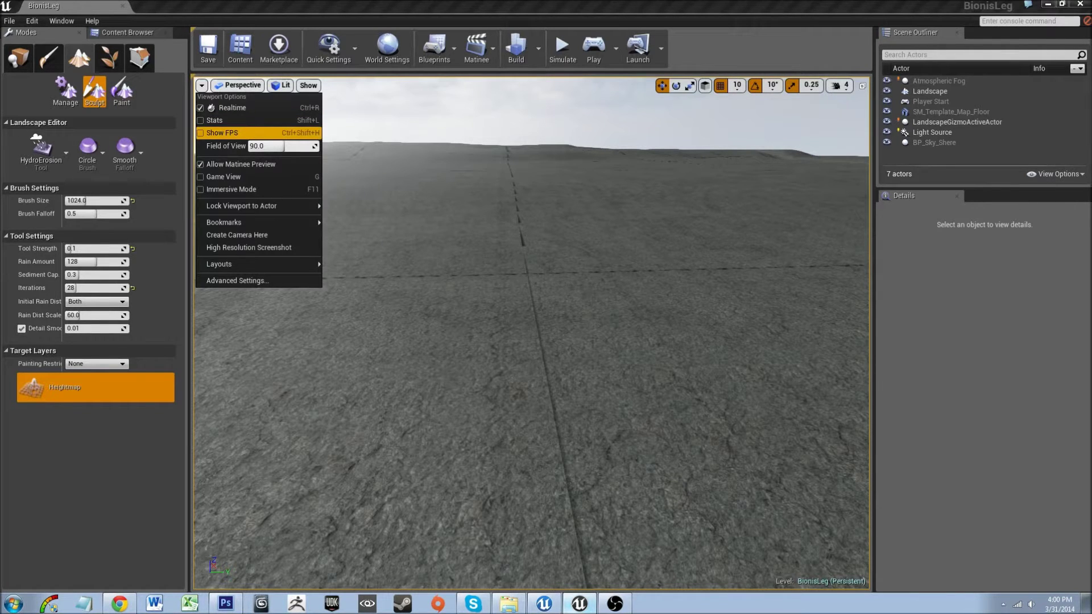
click(228, 133)
right_drag(531, 333, 526, 293)
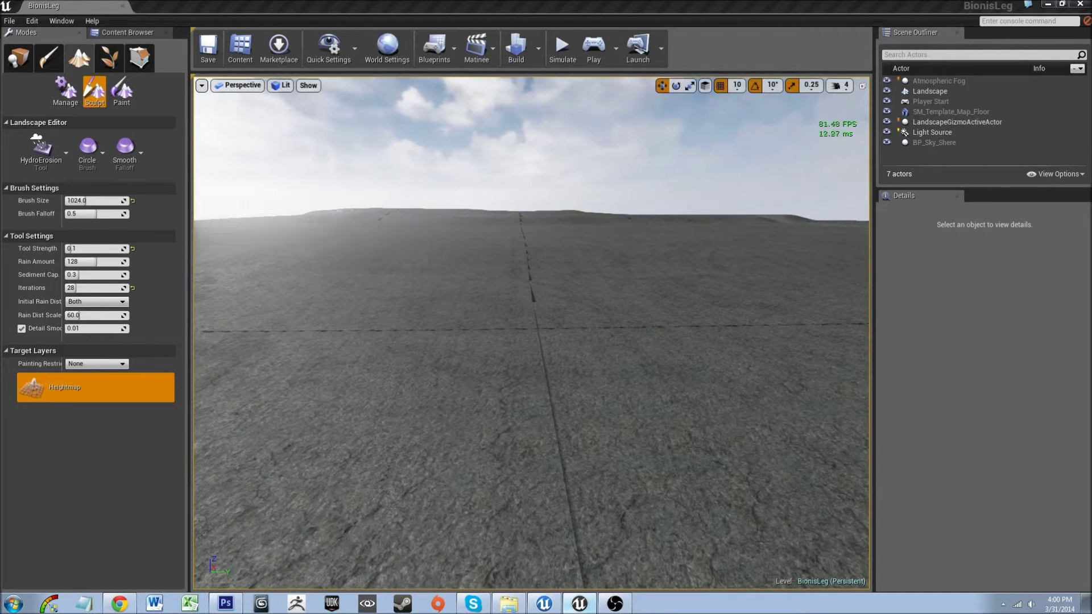
Step: Toggle the viewport's Stats display on and off twice, leaving it off
click(201, 85)
click(227, 120)
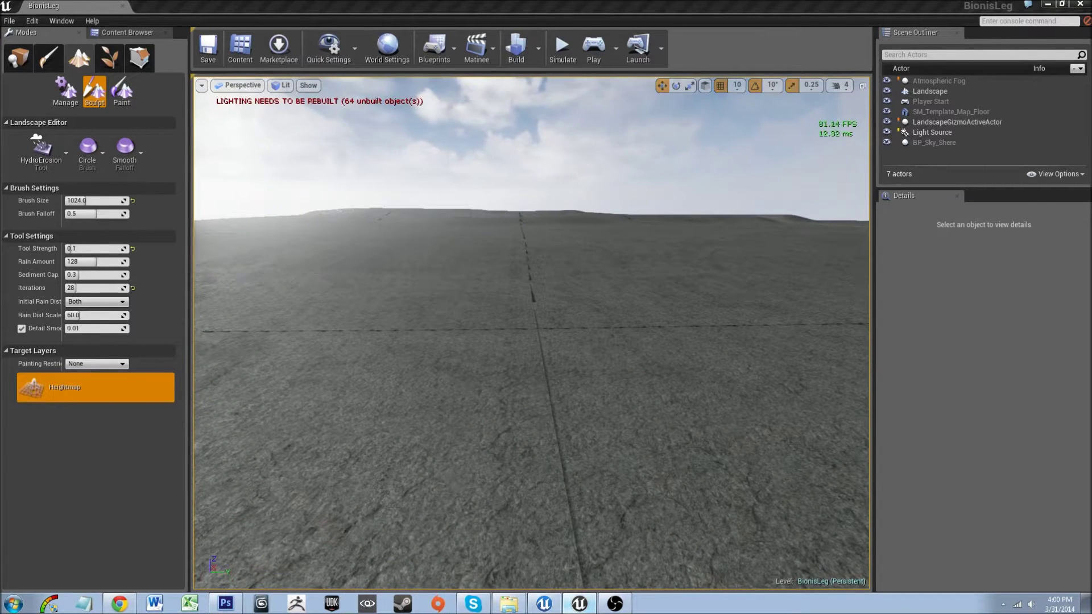
right_drag(385, 214, 414, 264)
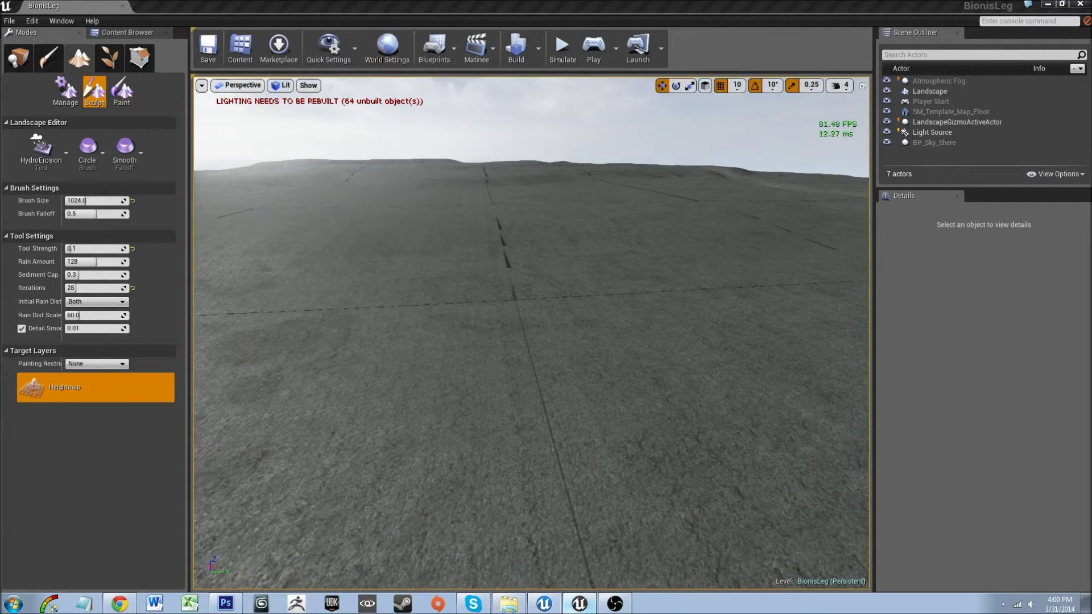
click(201, 85)
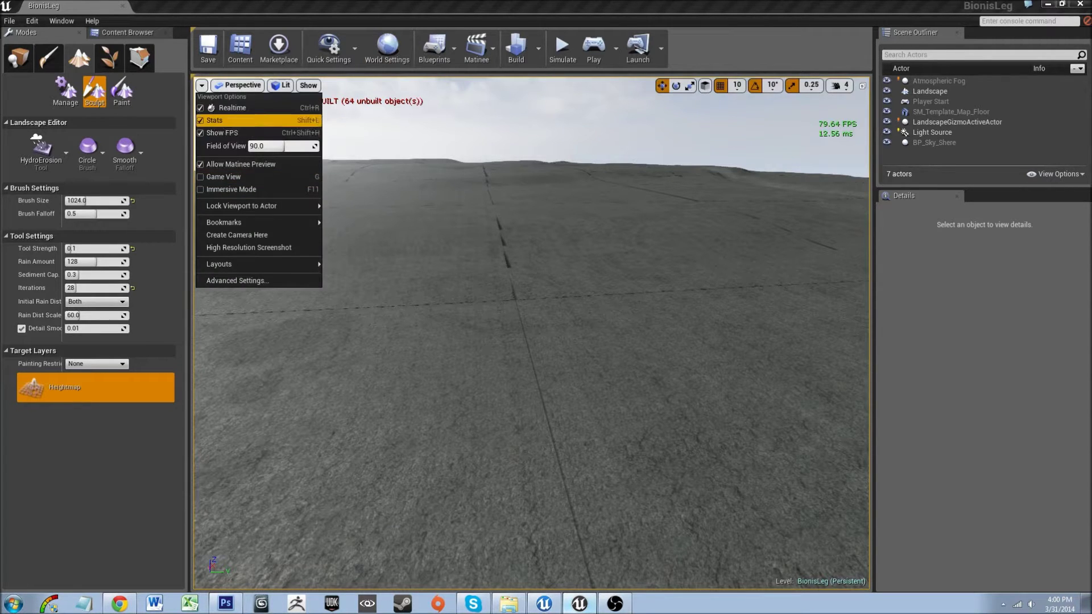
click(228, 120)
click(201, 85)
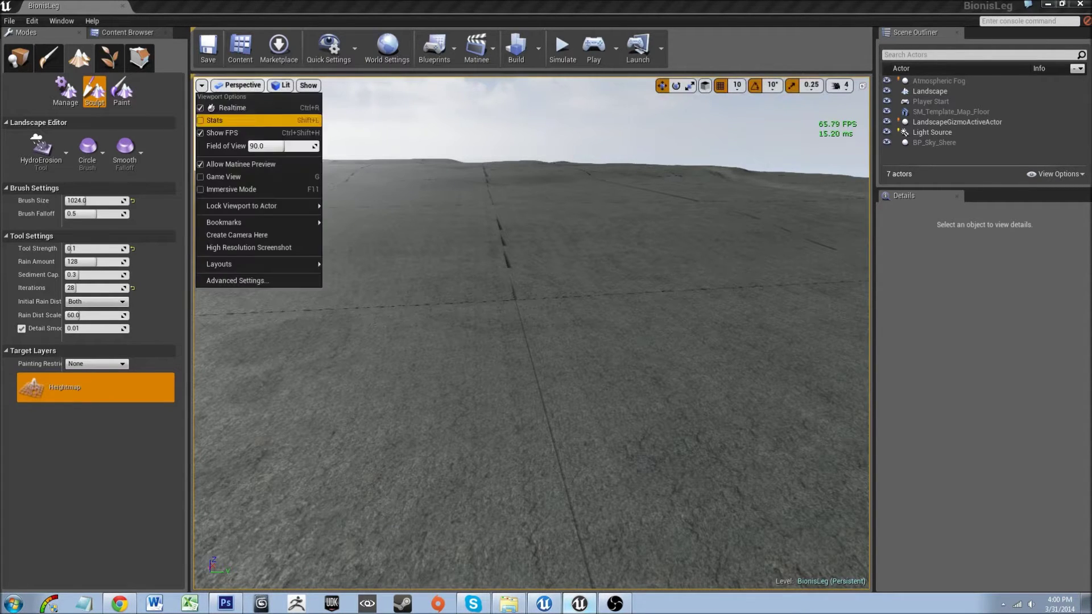
click(227, 120)
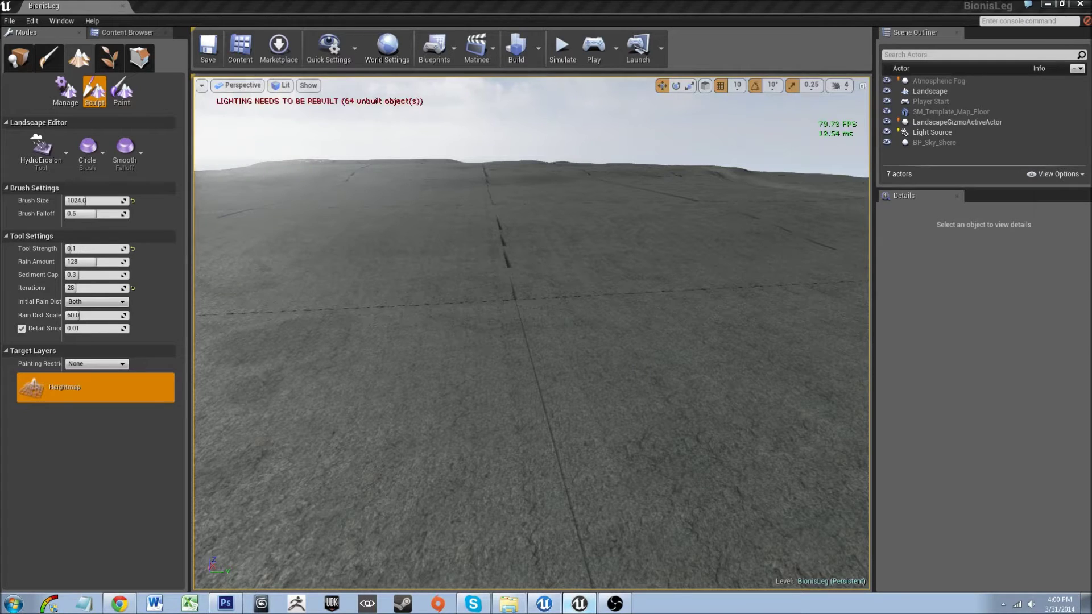
click(201, 85)
click(228, 120)
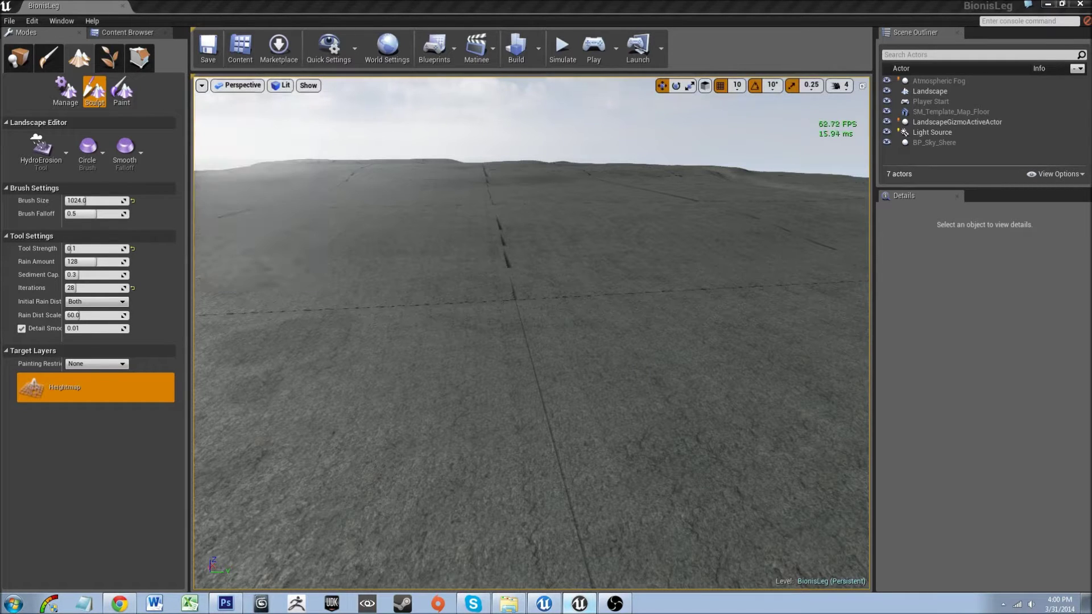
Step: Look through the camera actors available for locking the viewport to an actor
click(201, 85)
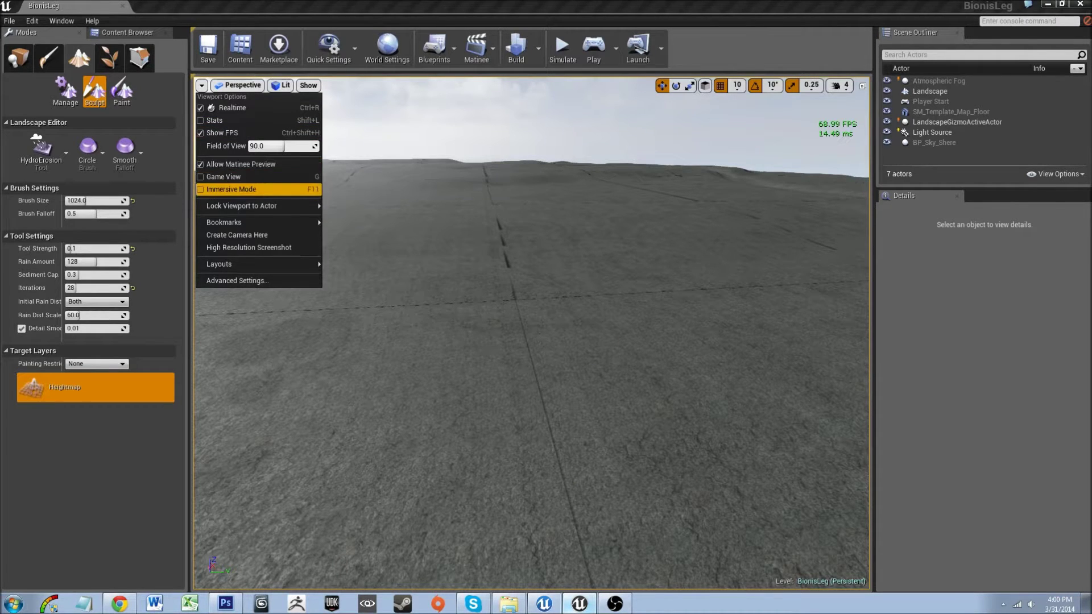
mouse_move(346, 205)
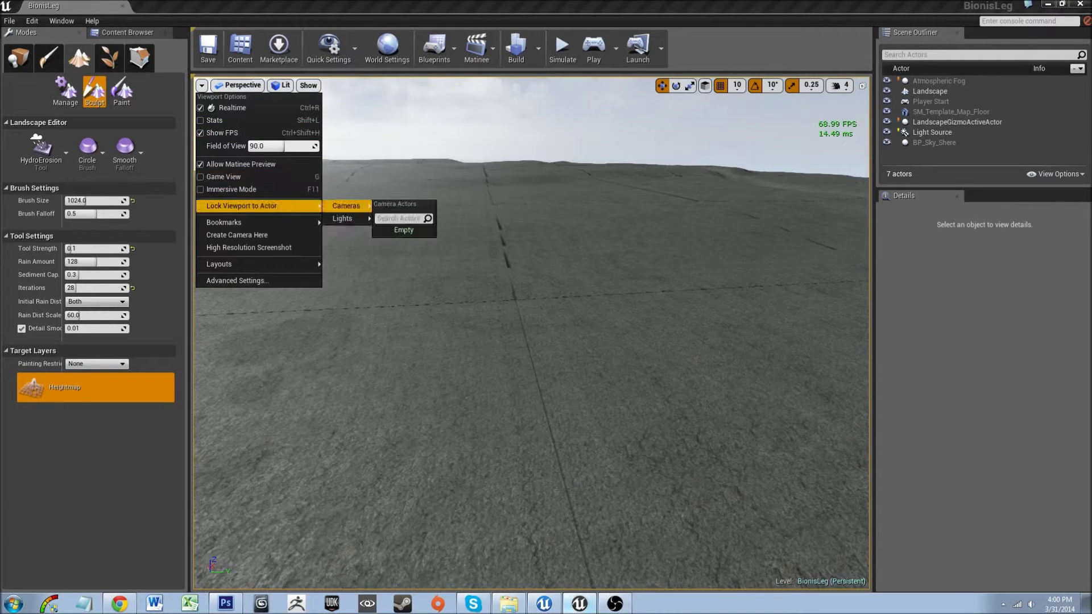
right_drag(512, 341, 512, 316)
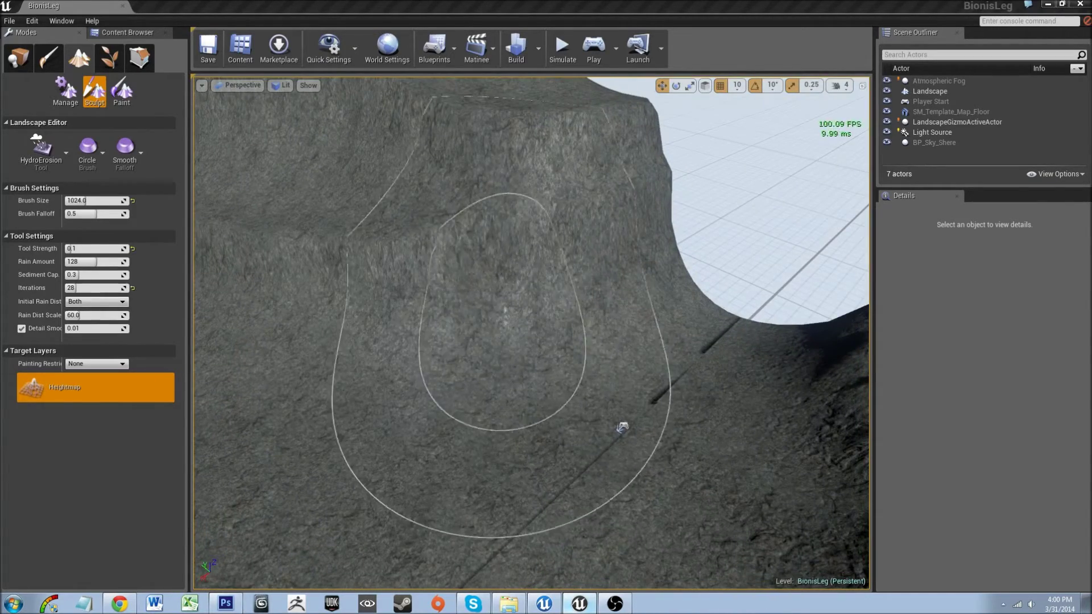
Step: Inspect the landscape plain and its dark seam lines from several viewing angles
drag(622, 428, 621, 428)
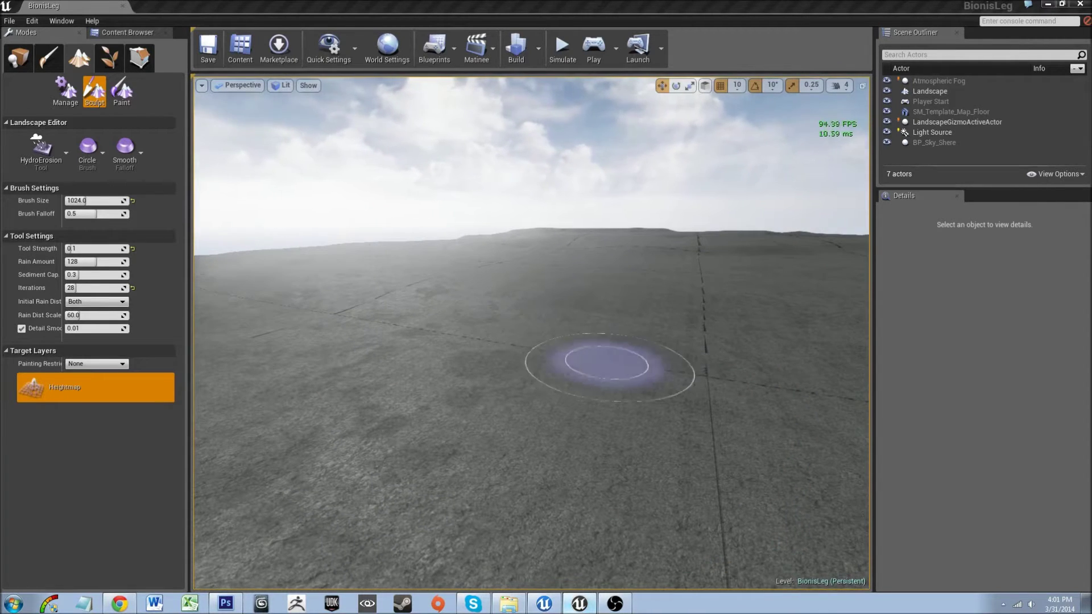
right_drag(586, 360, 764, 379)
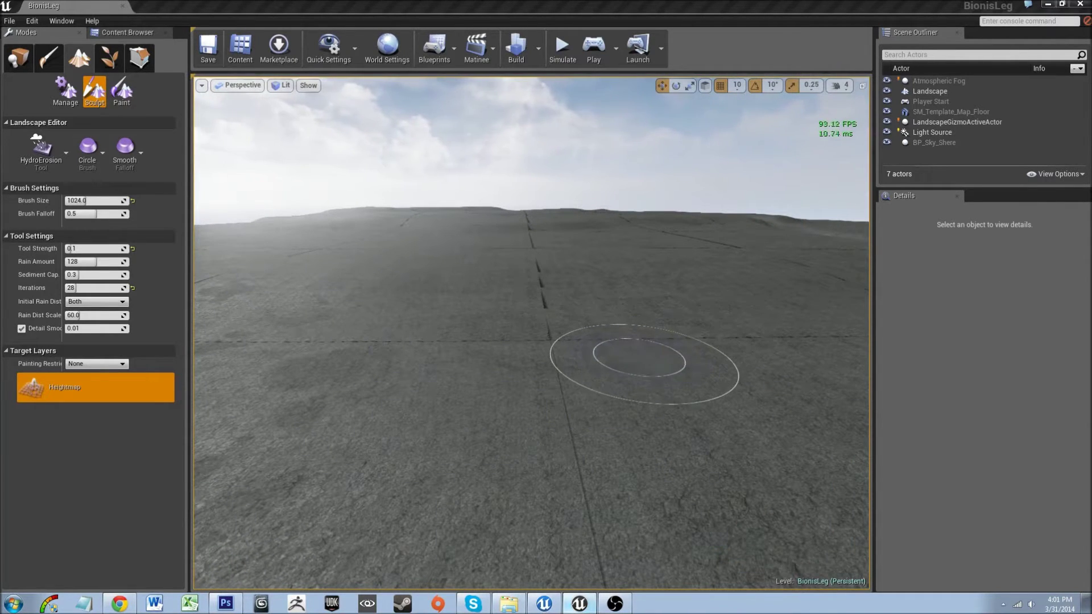
drag(638, 362, 634, 361)
drag(427, 373, 433, 370)
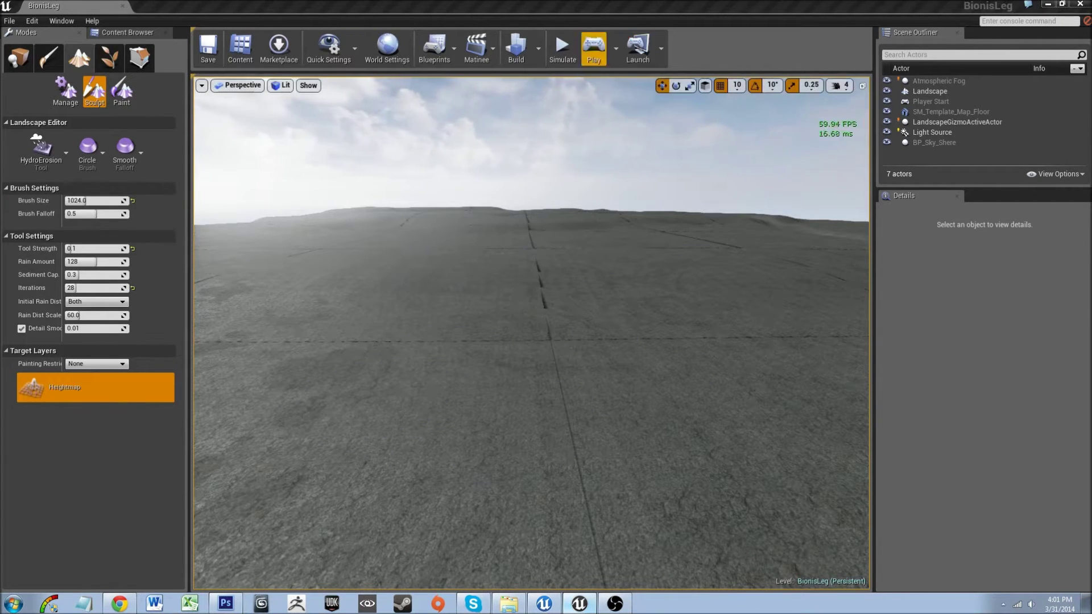
drag(541, 463, 530, 455)
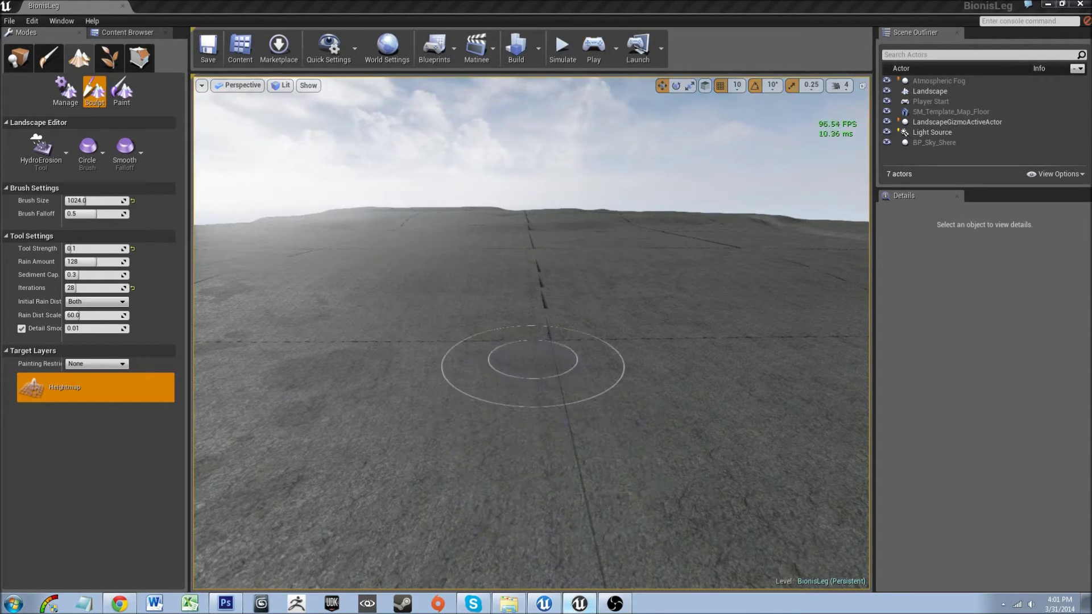
mouse_move(407, 176)
right_down()
mouse_move(410, 222)
mouse_move(455, 245)
mouse_move(607, 247)
right_up()
mouse_move(561, 526)
right_down()
mouse_move(834, 380)
mouse_move(317, 264)
right_up()
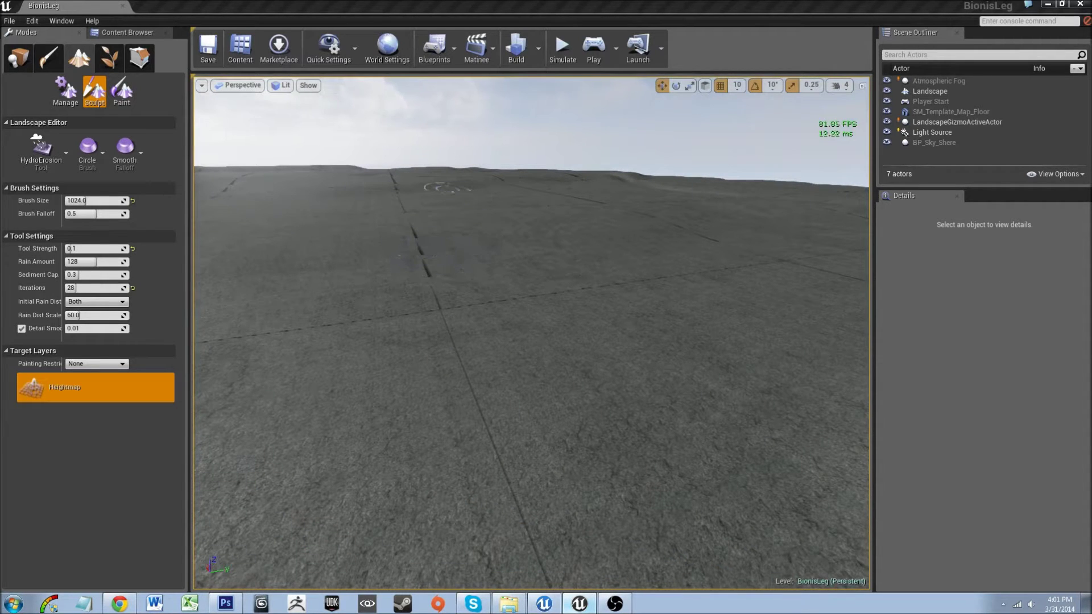
right_drag(464, 233, 432, 209)
Step: Toggle Immersive Mode for the perspective viewport several times, ending back in the normal editor layout
key(F11)
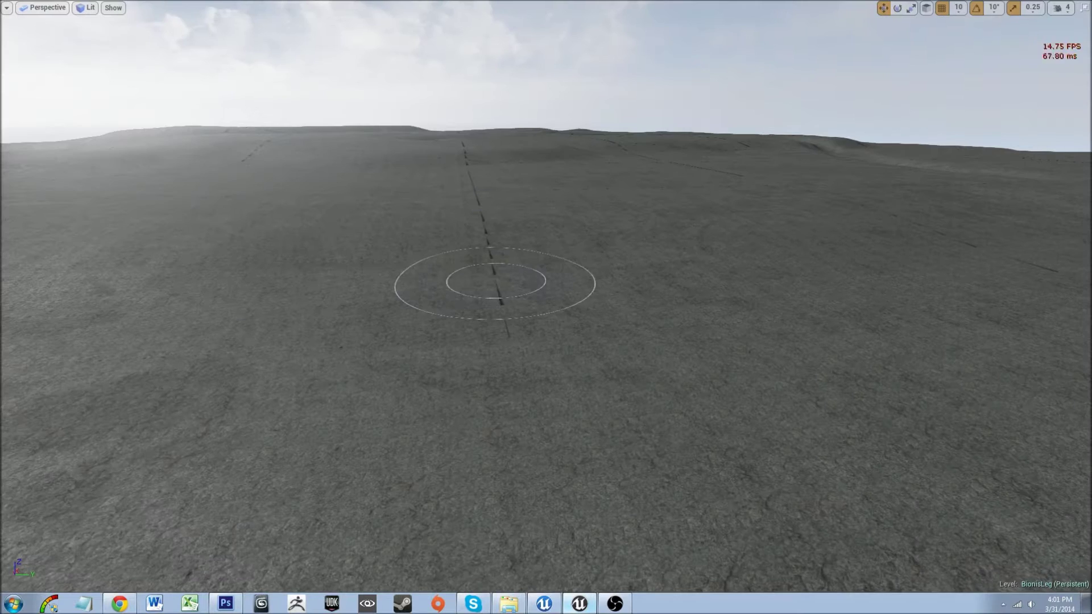
mouse_move(634, 266)
right_down()
mouse_move(595, 245)
mouse_move(609, 319)
right_up()
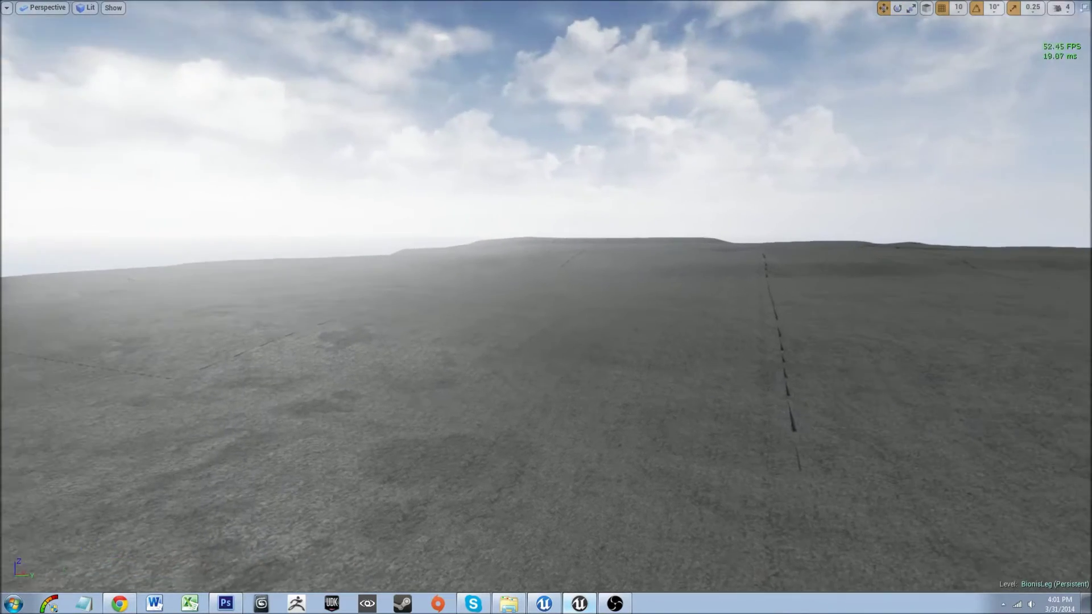
key(F11)
key(F11)
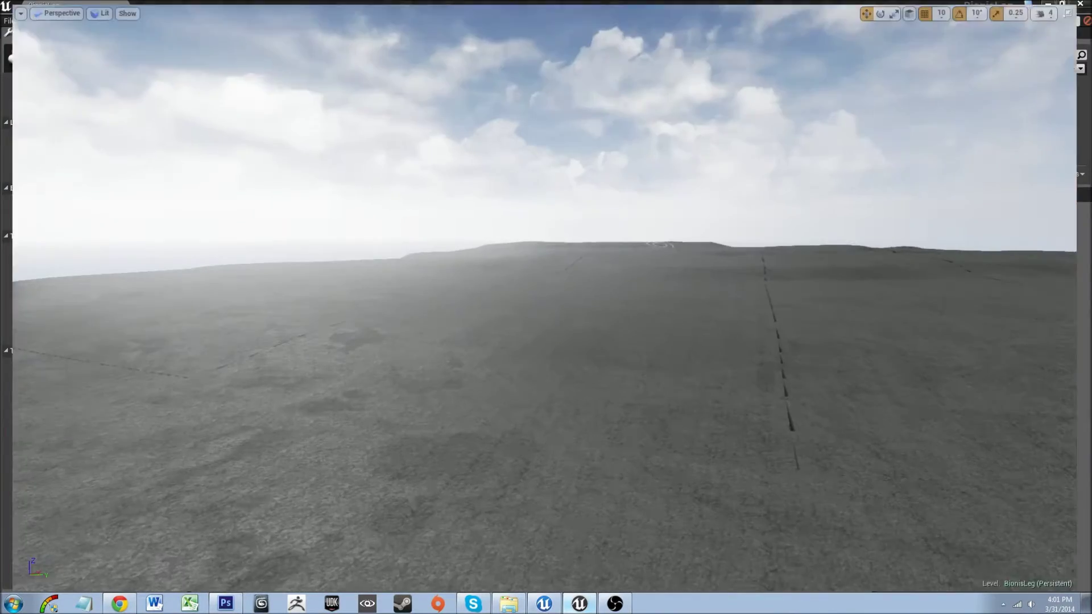
key(F11)
key(F11)
mouse_move(670, 333)
right_down()
mouse_move(703, 330)
mouse_move(773, 387)
mouse_move(663, 363)
right_up()
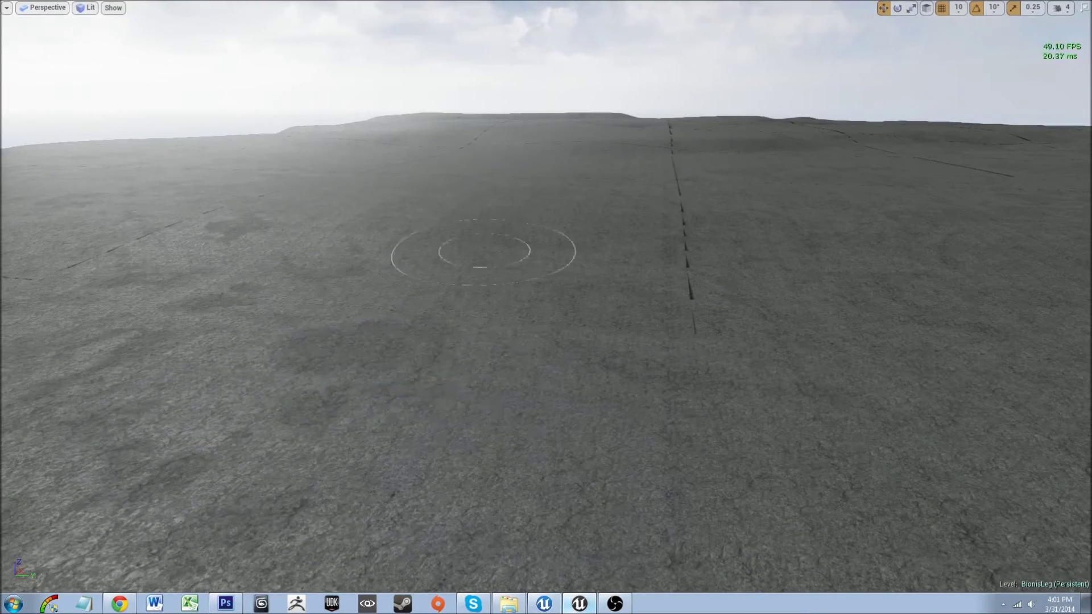
key(F11)
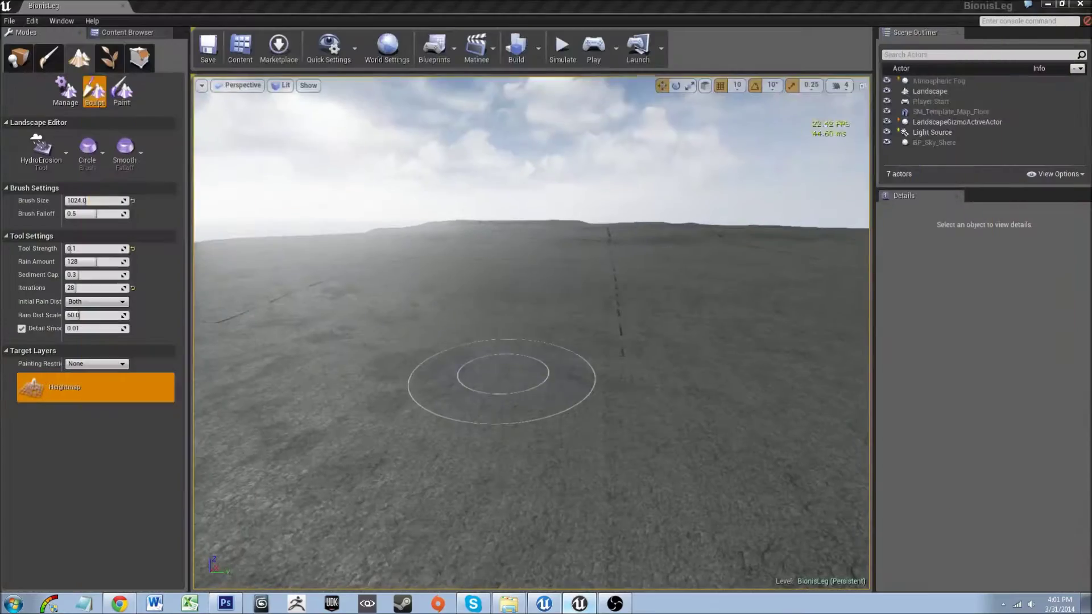
right_drag(451, 348, 259, 180)
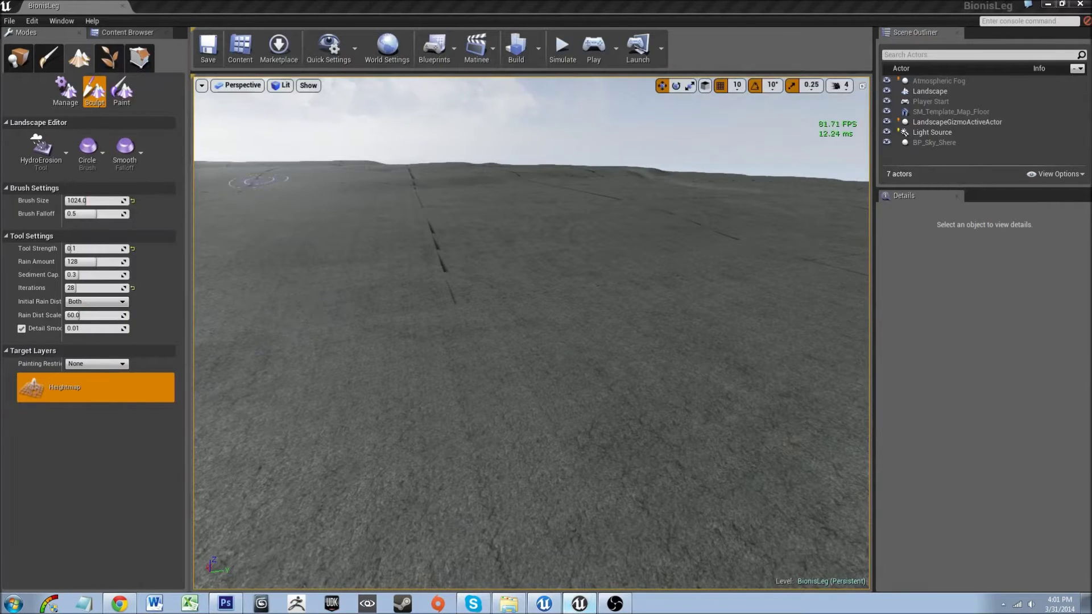
Step: Turn off Realtime for the perspective viewport and fly over the landscape plain to inspect its dark seam lines
click(201, 85)
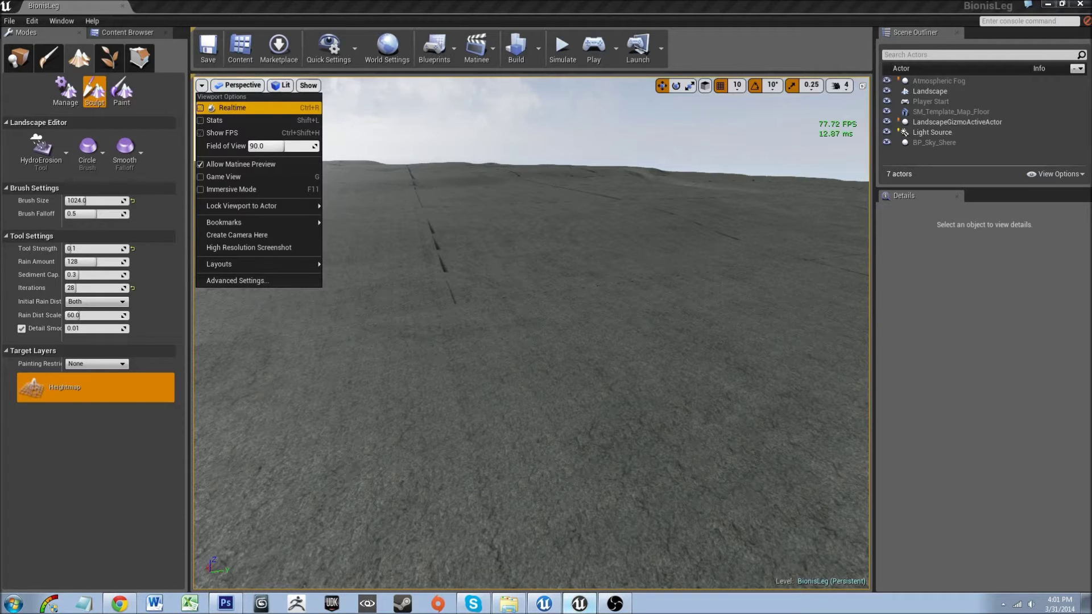
mouse_move(512, 342)
right_down()
mouse_move(461, 290)
mouse_move(469, 302)
mouse_move(392, 336)
mouse_move(330, 256)
mouse_move(318, 290)
mouse_move(364, 364)
mouse_move(478, 335)
mouse_move(524, 239)
right_up()
key(w)
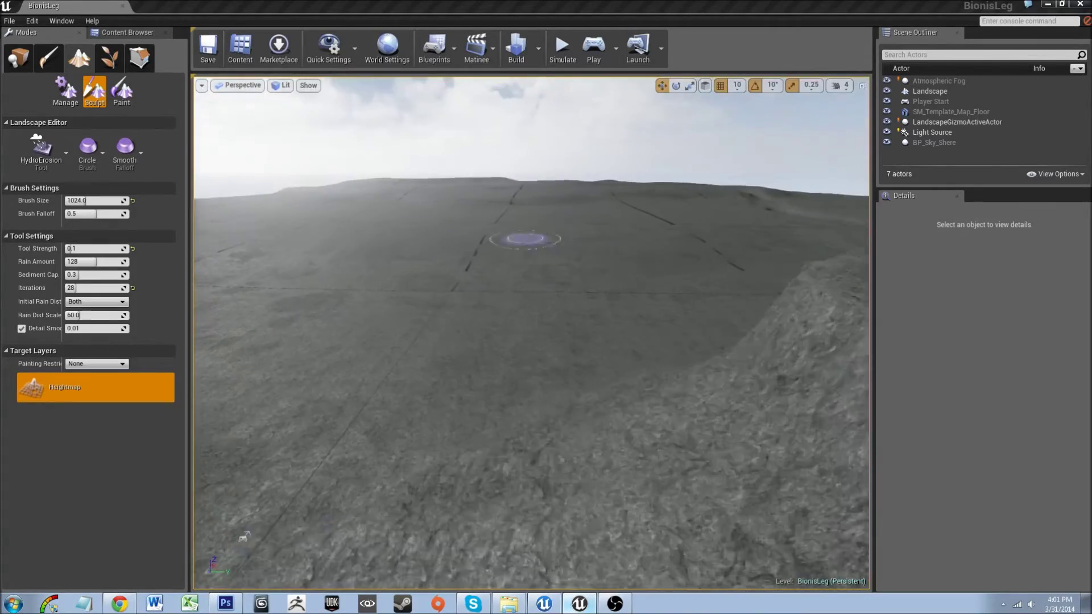
key(a)
right_drag(555, 326, 572, 343)
key(w)
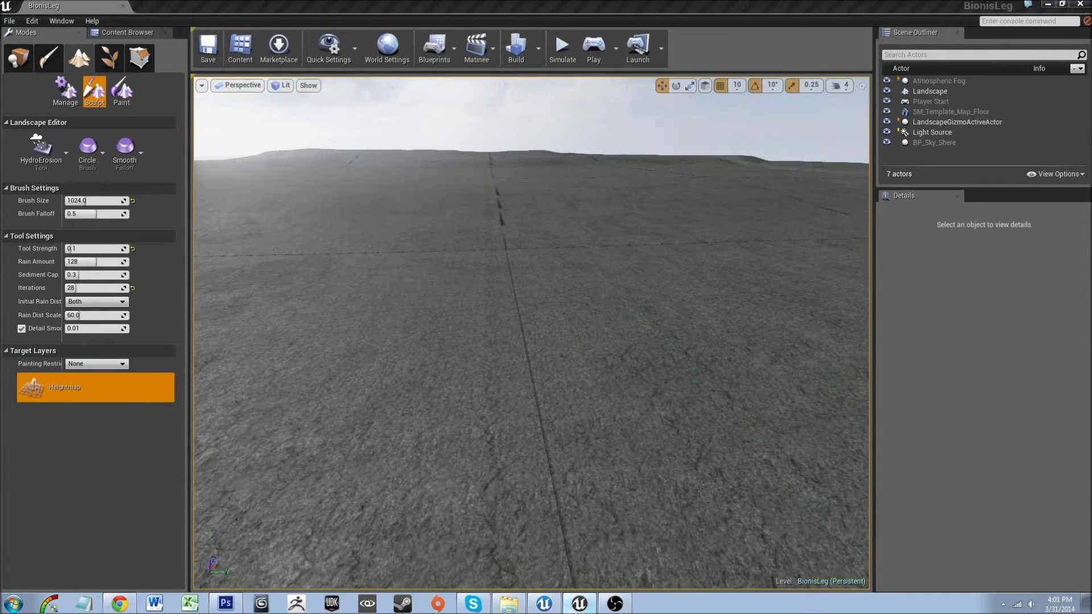
right_drag(571, 509, 571, 505)
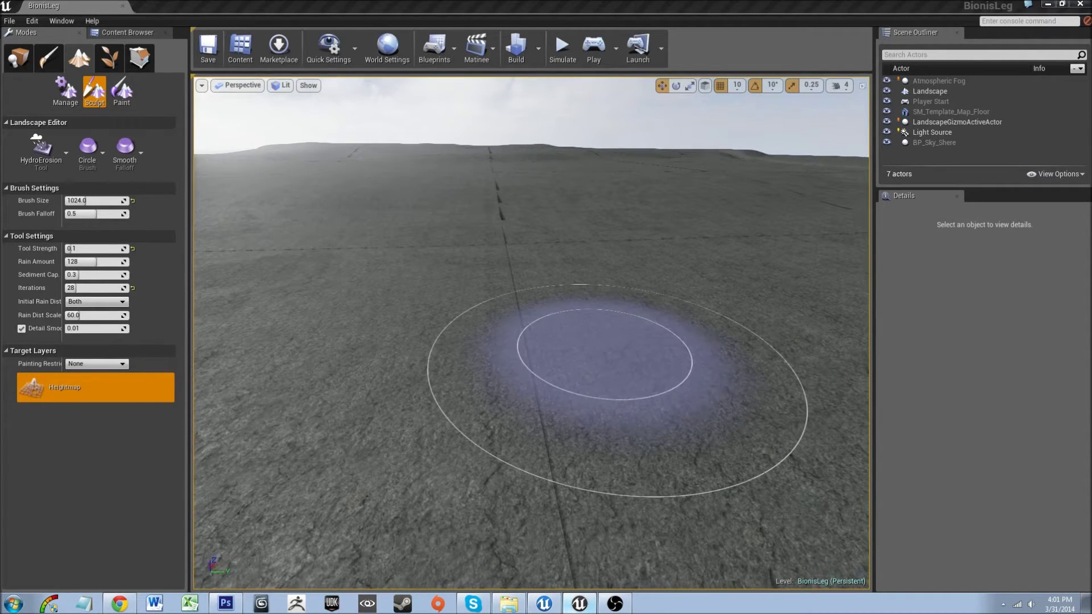
right_drag(487, 368, 478, 365)
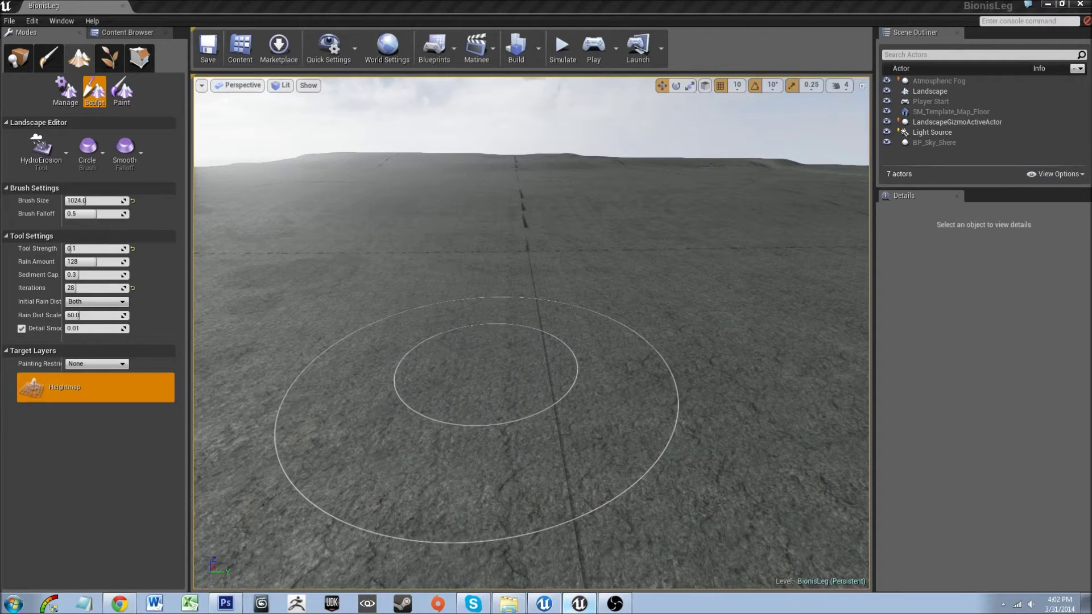
right_drag(485, 375, 485, 369)
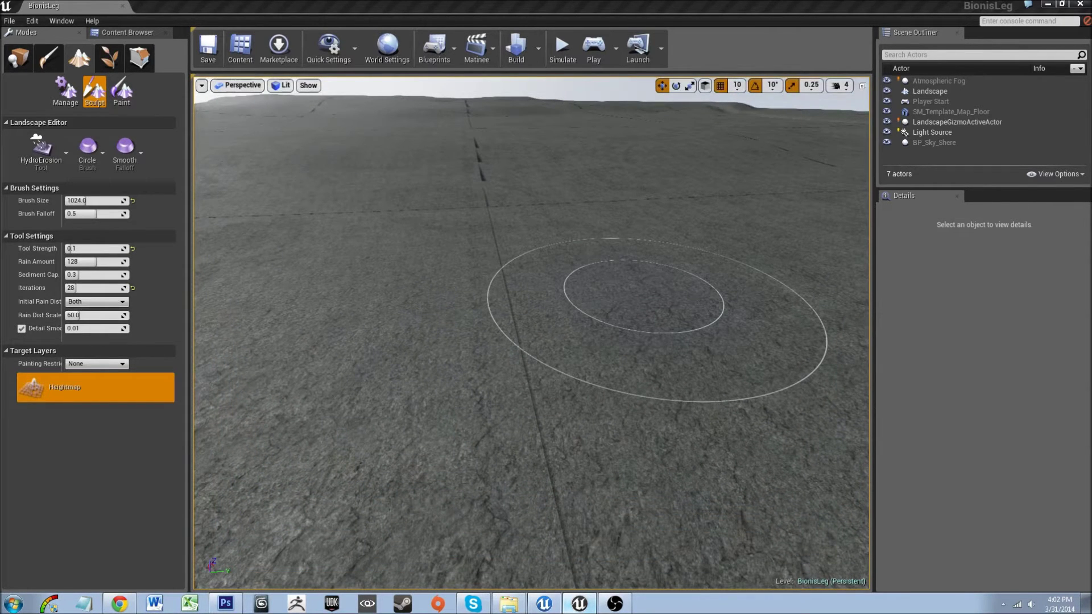
Step: Turn on Show FPS for the viewport, tilt the view over the landscape and check the viewport options
click(201, 86)
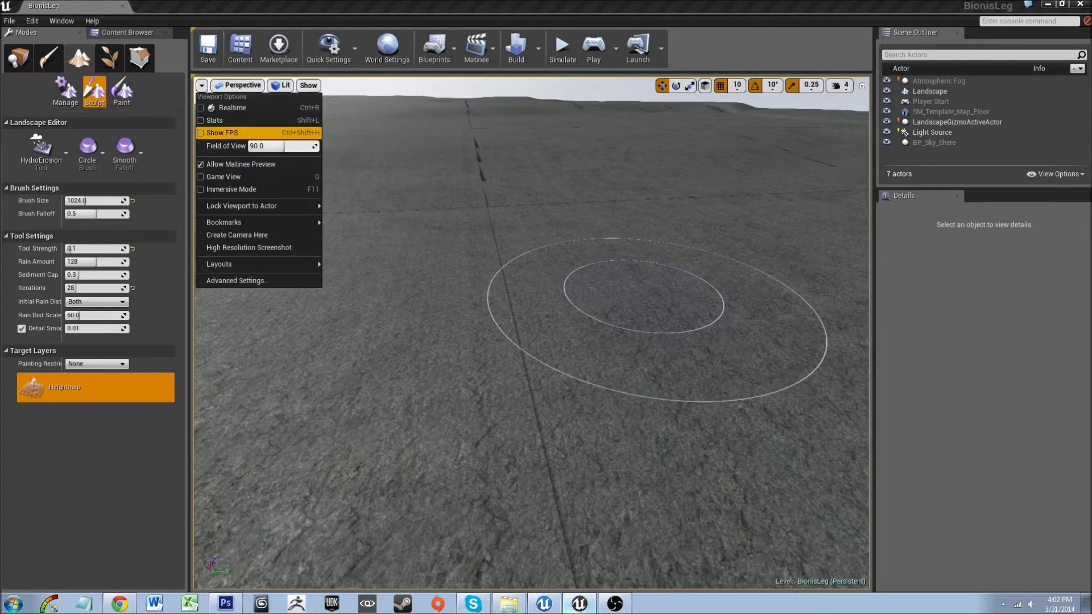
click(239, 134)
right_drag(326, 240, 333, 193)
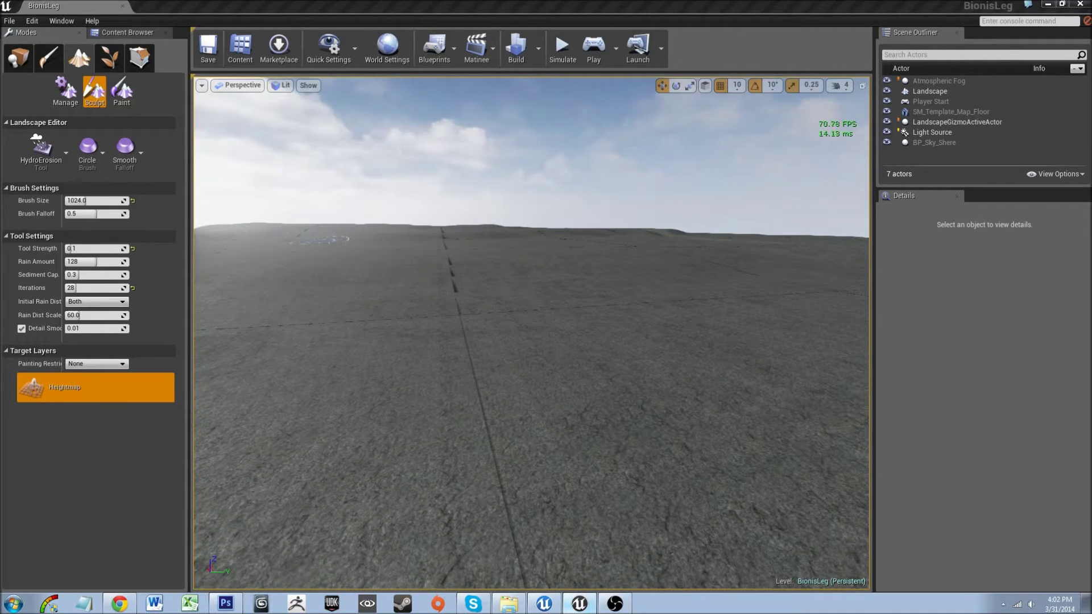
click(201, 86)
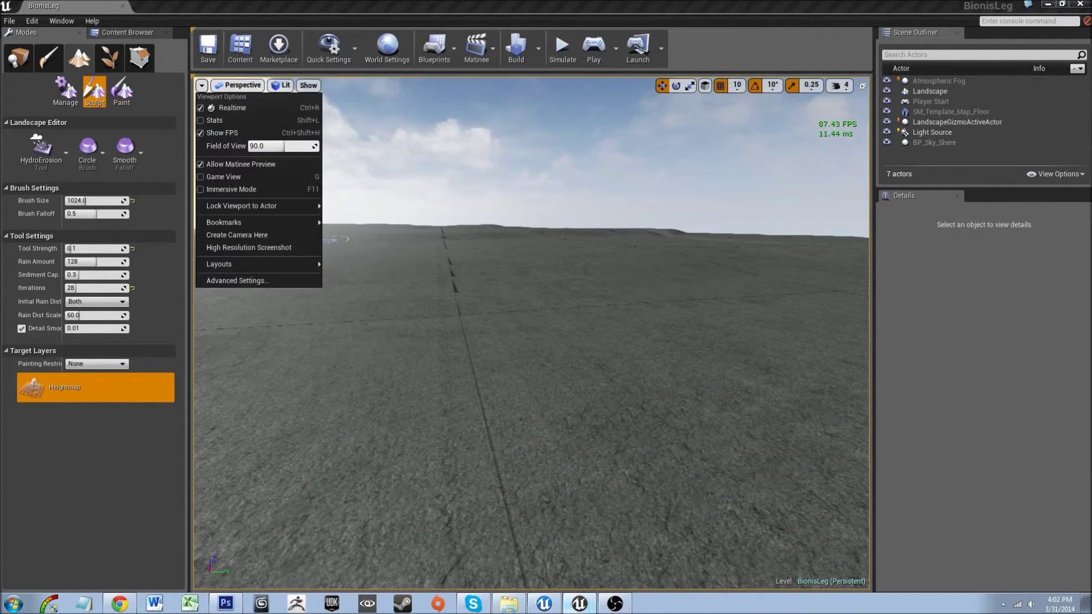
right_drag(364, 182, 369, 227)
Step: Switch the viewport's Realtime option off, look around, and re-enable Show FPS
click(201, 85)
click(232, 108)
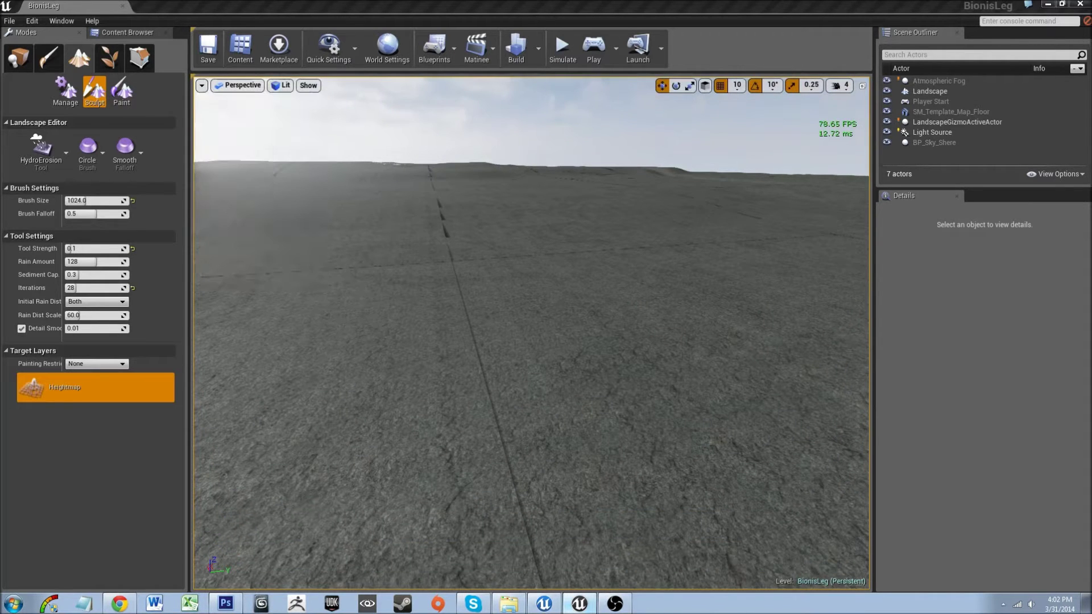
right_drag(364, 227, 339, 192)
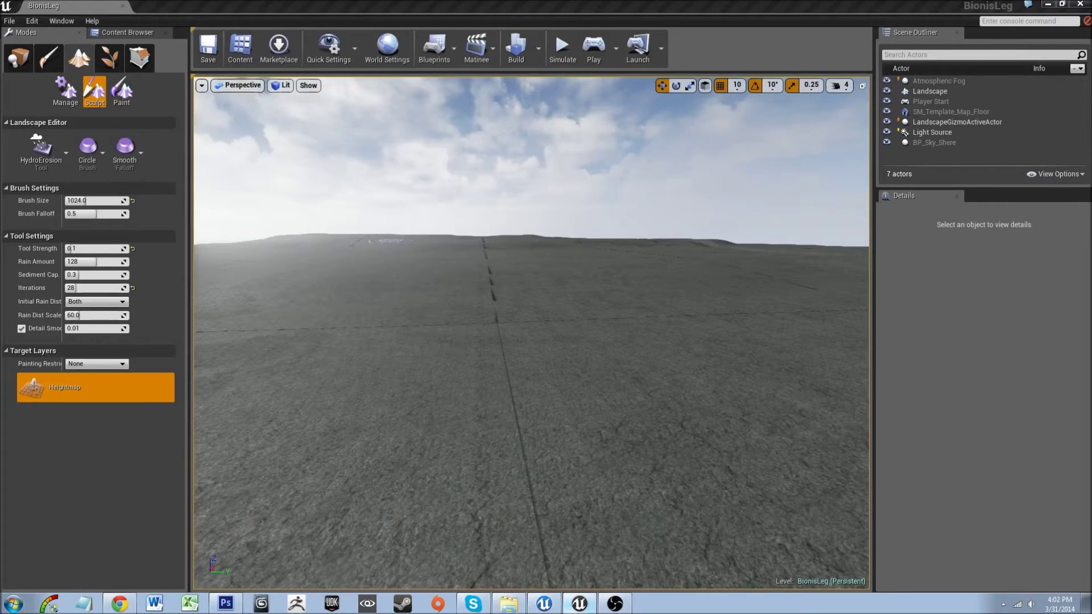
click(201, 85)
click(222, 132)
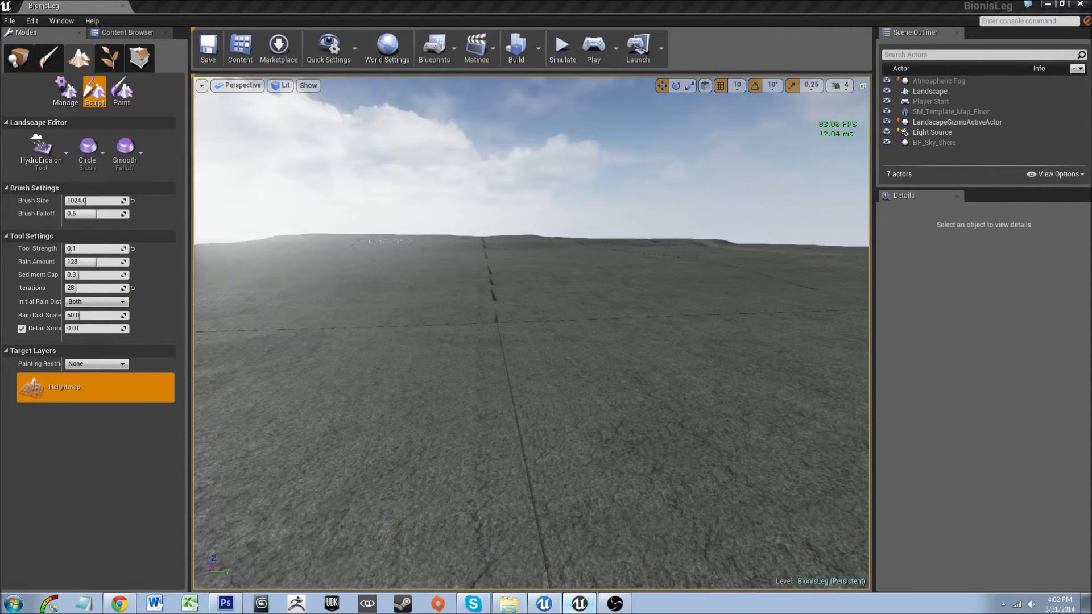
mouse_move(286, 455)
right_down()
mouse_move(286, 478)
mouse_move(286, 439)
right_up()
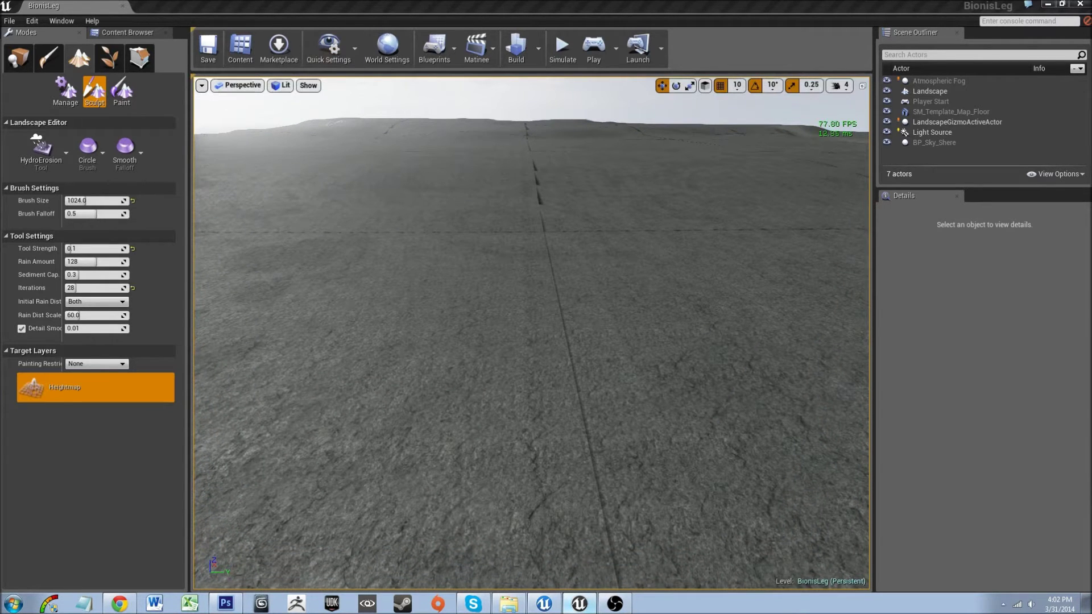
click(202, 85)
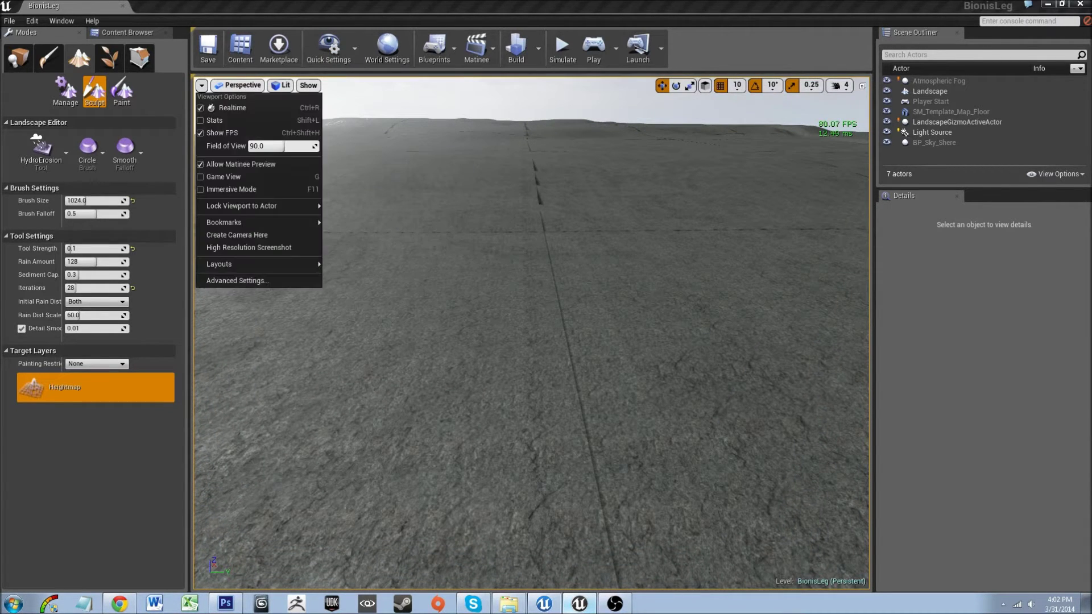
mouse_move(237, 86)
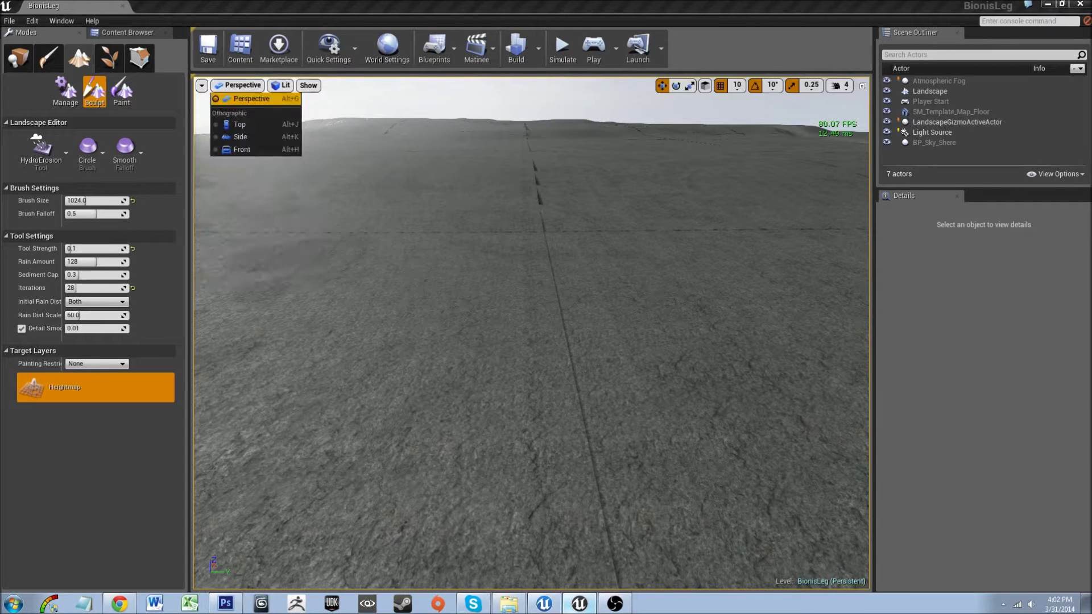
click(202, 85)
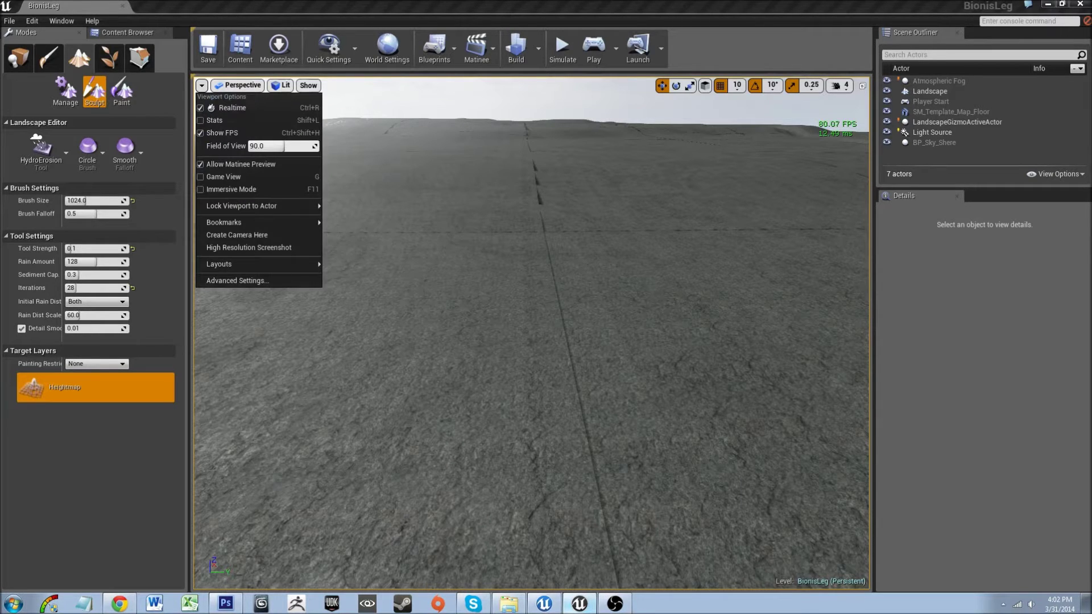
click(202, 85)
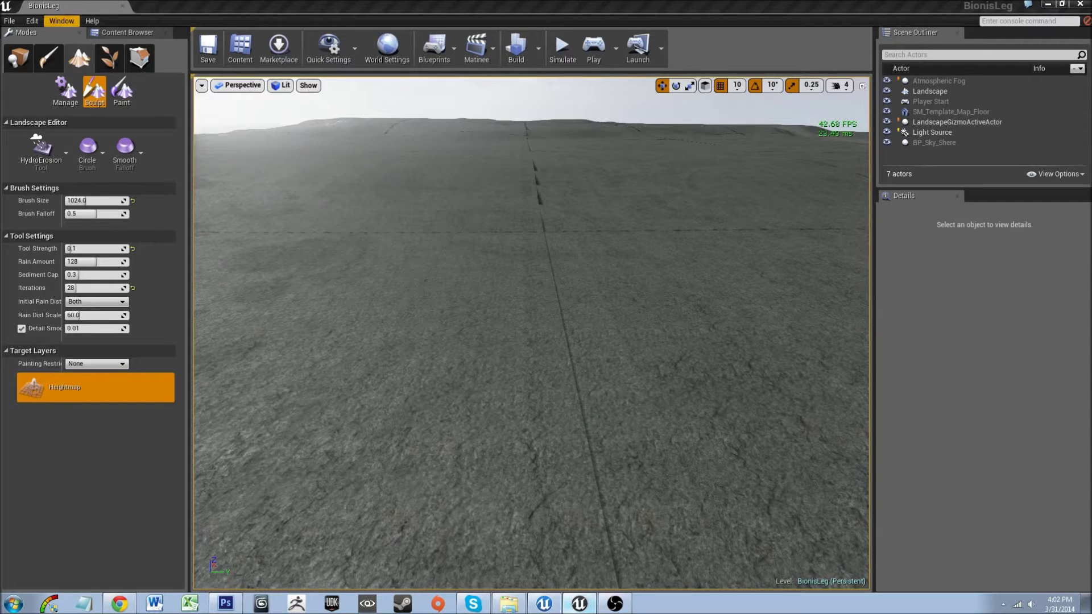
click(61, 21)
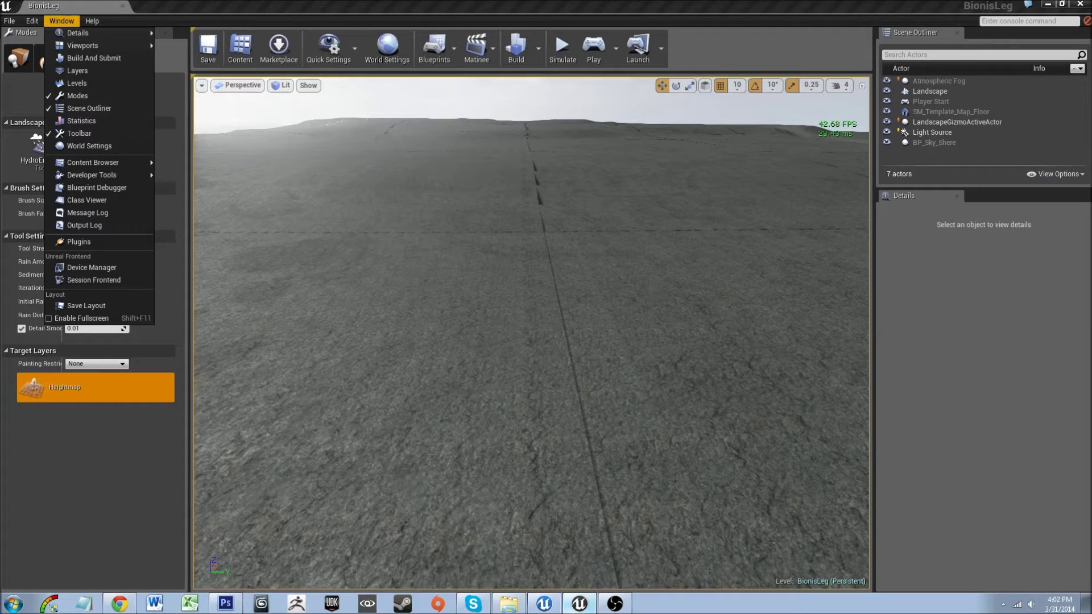
key(Escape)
Step: Set the engine scalability quality to Epic and fly around the landscape to inspect its ridge and seams
click(328, 50)
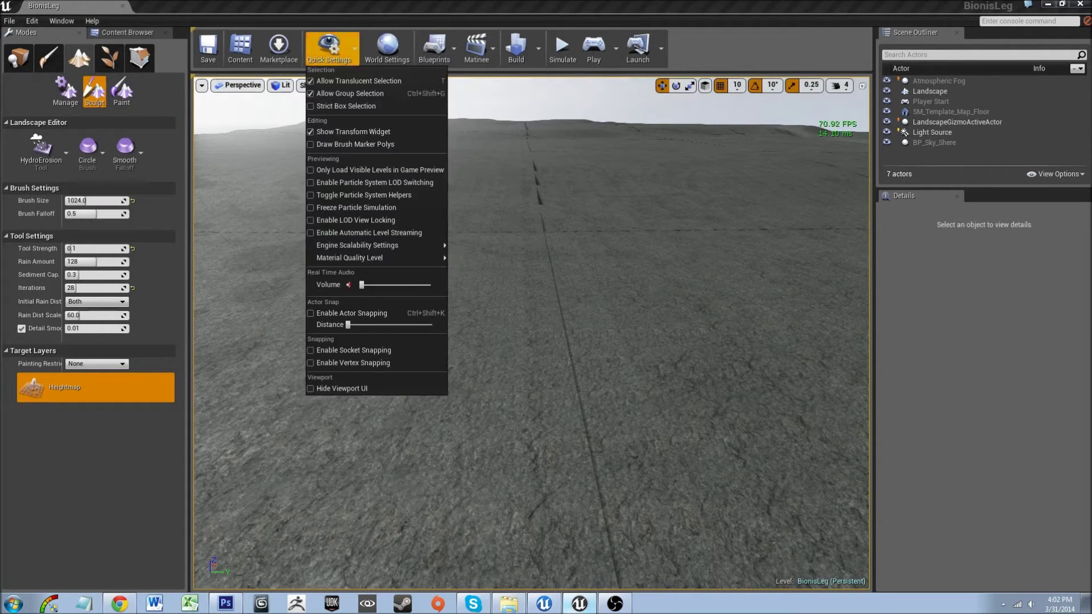
mouse_move(357, 245)
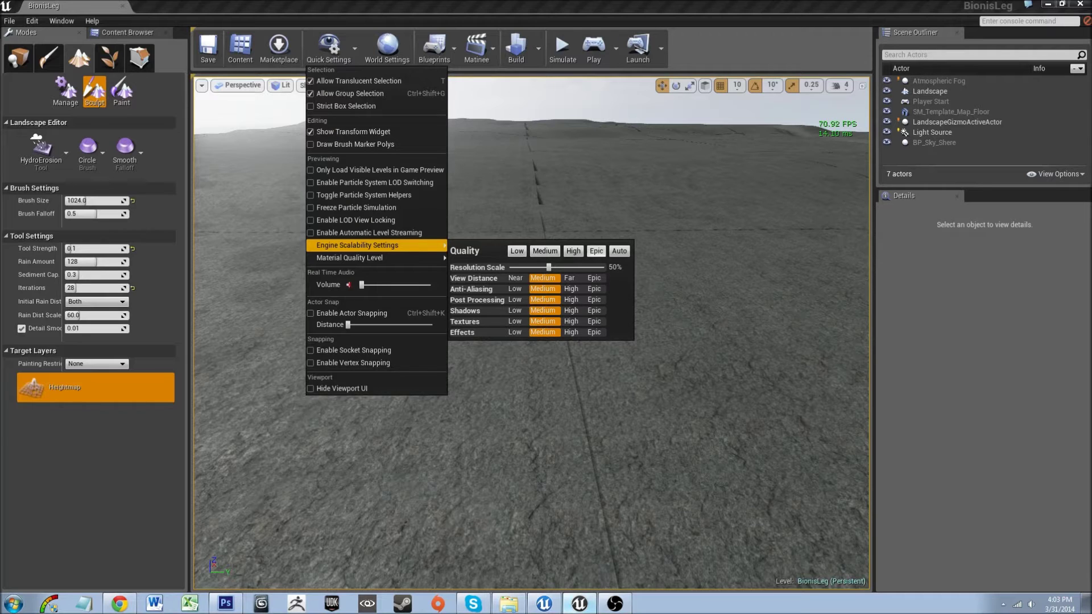
click(596, 250)
right_drag(665, 284, 641, 225)
right_drag(535, 295, 519, 434)
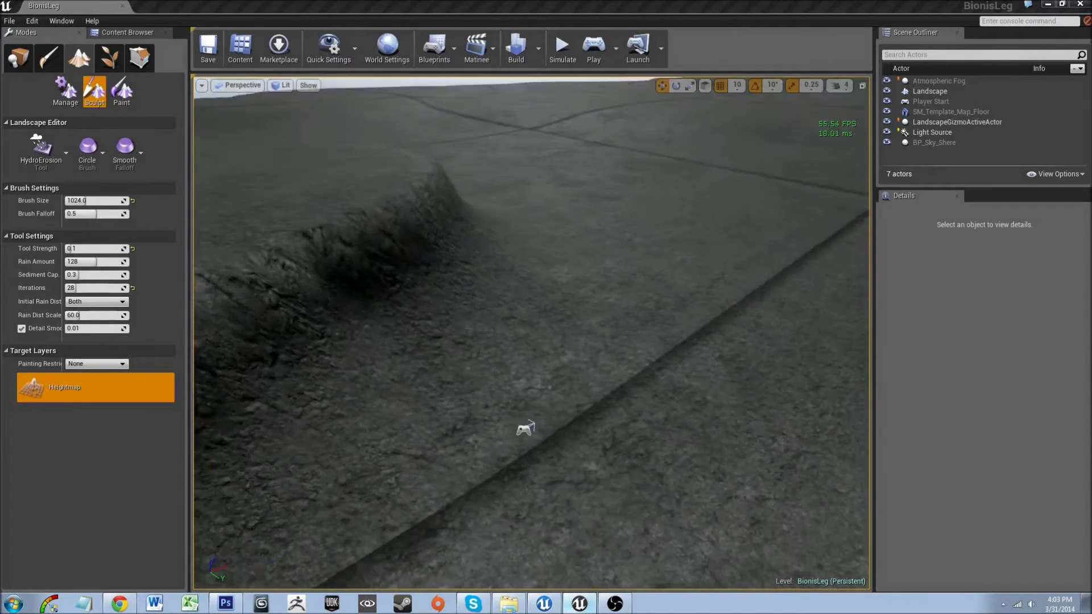
mouse_move(491, 396)
right_down()
mouse_move(596, 389)
mouse_move(638, 406)
mouse_move(629, 483)
mouse_move(591, 472)
right_up()
mouse_move(648, 311)
right_down()
mouse_move(666, 273)
mouse_move(642, 267)
right_up()
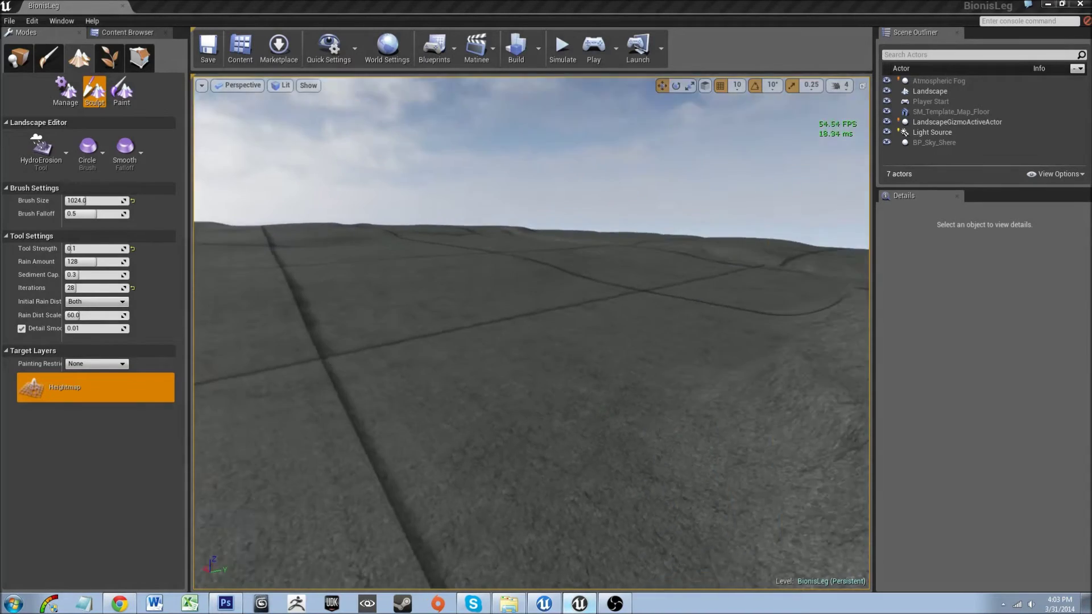
right_drag(532, 333, 434, 383)
key(w)
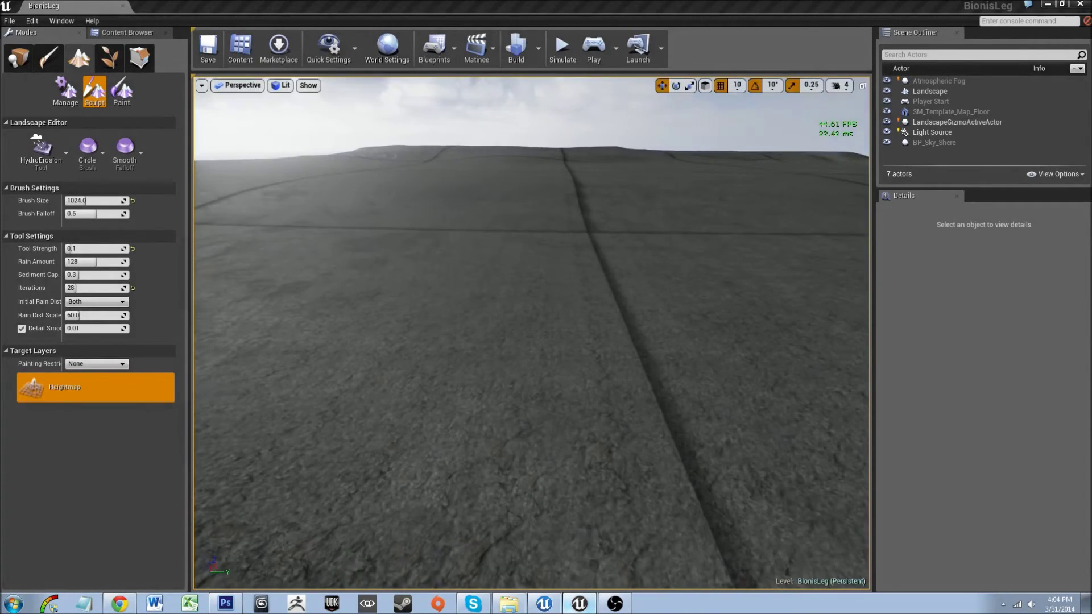
Step: Set the engine scalability quality to High and view the seam lines against the horizon
click(329, 49)
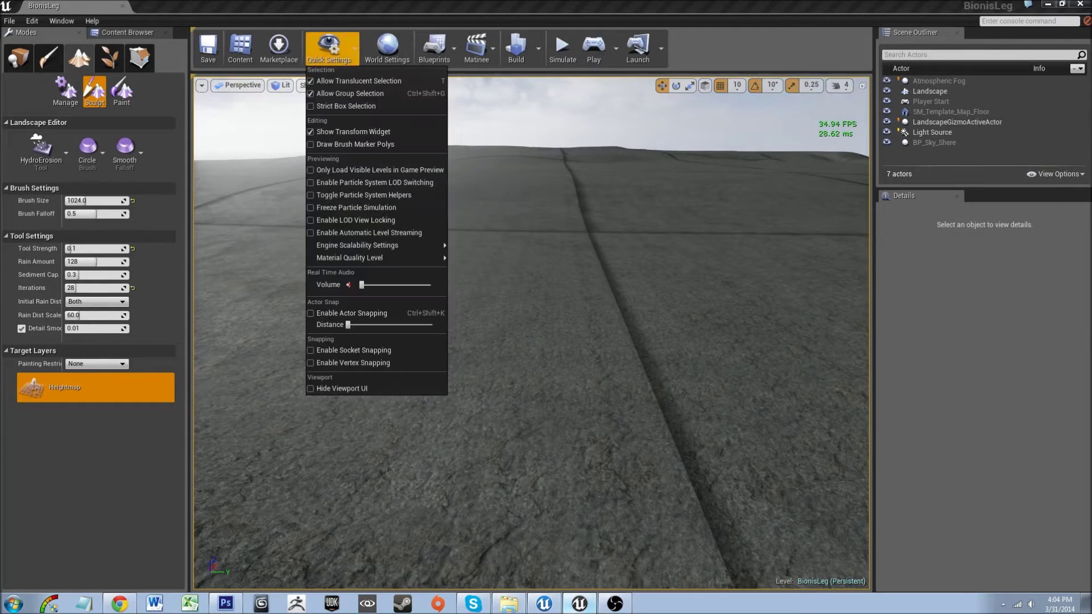
mouse_move(370, 245)
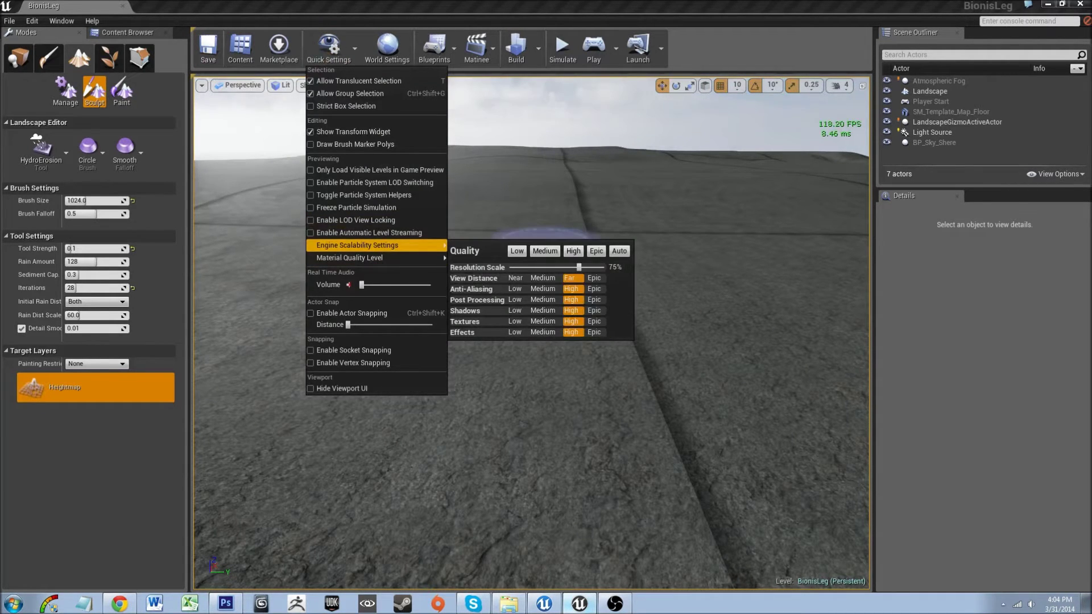
right_drag(546, 370, 586, 344)
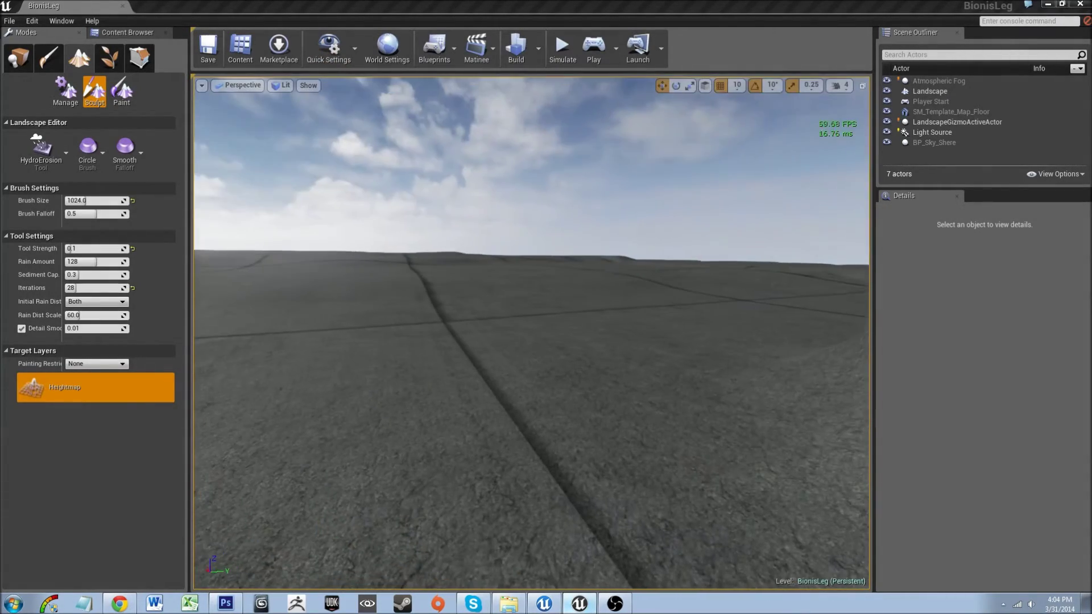
Step: Set the engine scalability quality to Medium and fly around the landscape to compare how it renders
click(330, 50)
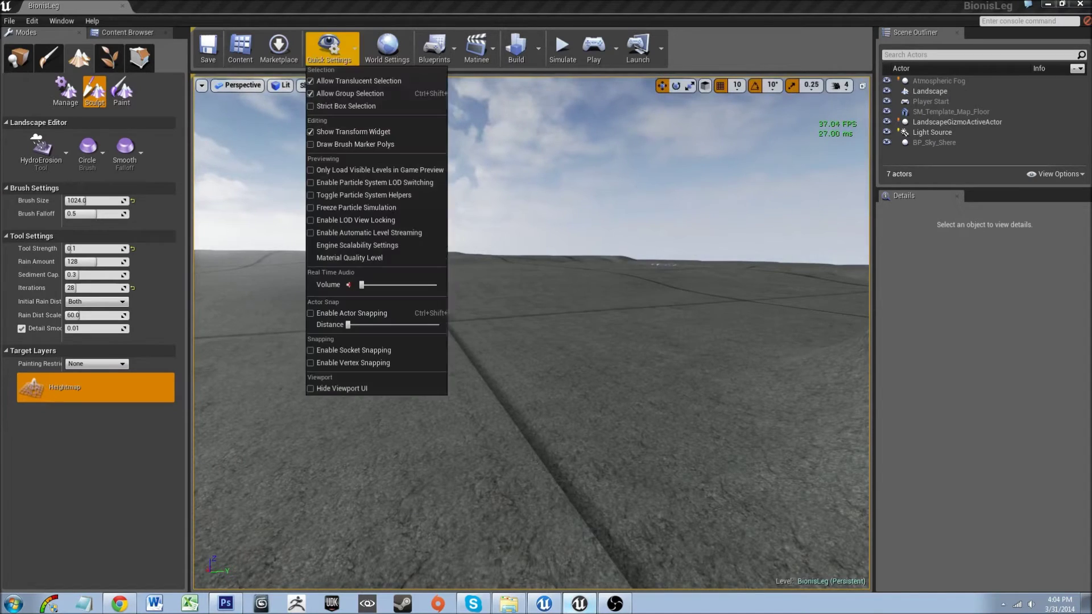
mouse_move(357, 245)
click(545, 251)
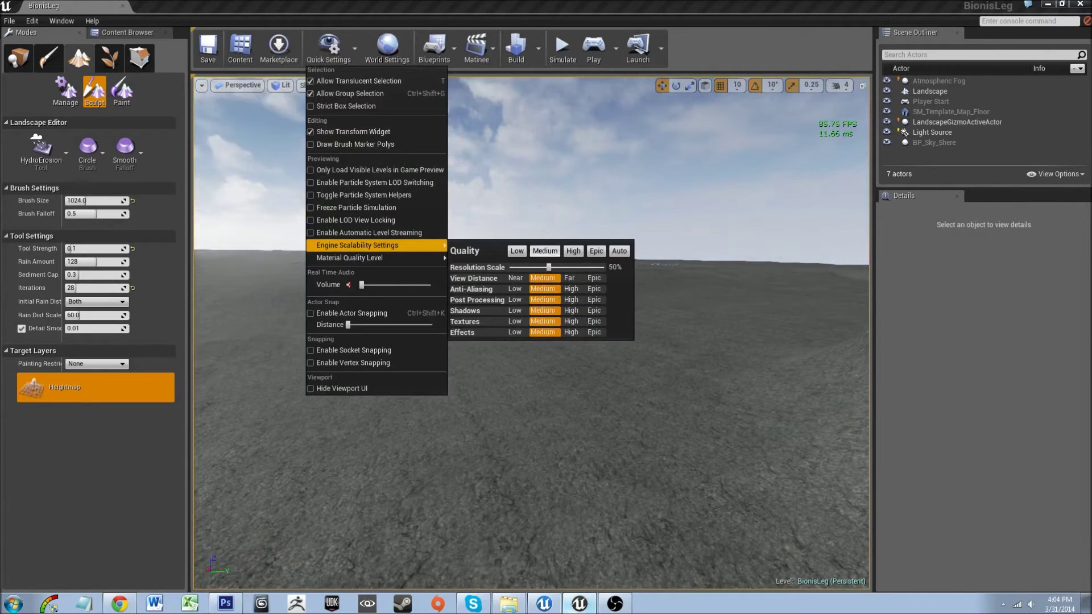
key(s)
right_drag(546, 387, 543, 412)
key(w)
key(a)
key(d)
key(w)
key(s)
mouse_move(666, 378)
right_down()
mouse_move(500, 366)
mouse_move(517, 391)
mouse_move(481, 580)
mouse_move(493, 521)
right_up()
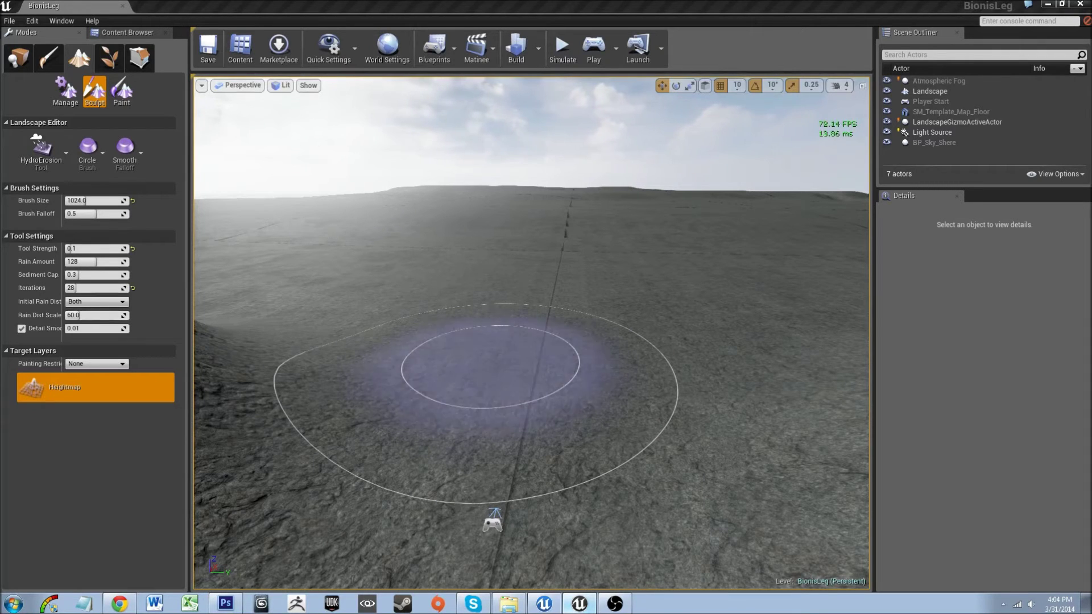
Step: Set the engine scalability quality to Low and fly over the plain and cliffs to check the rendering
click(328, 48)
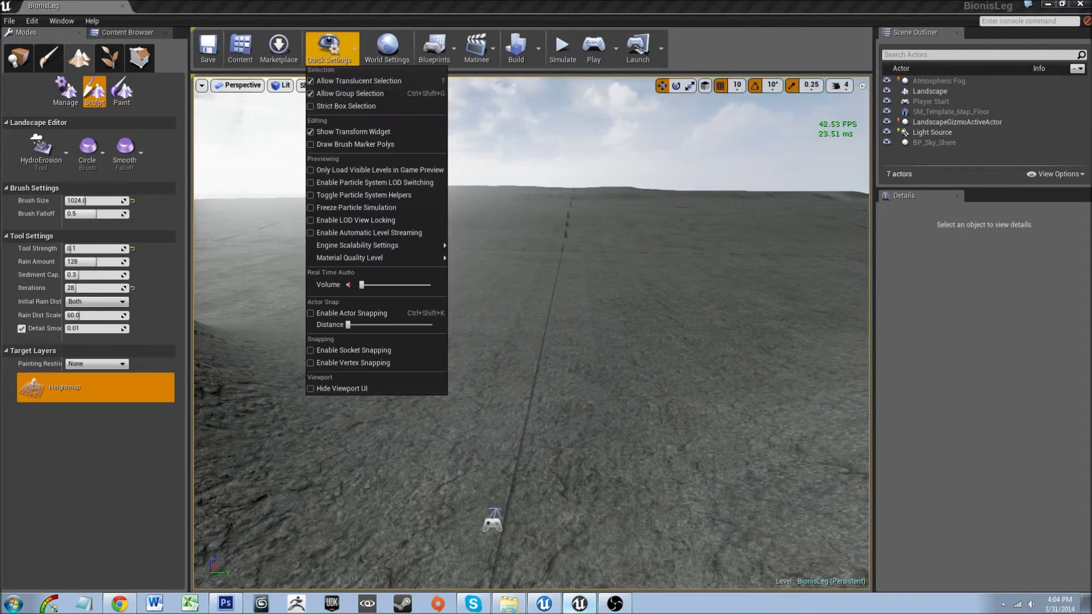
mouse_move(357, 245)
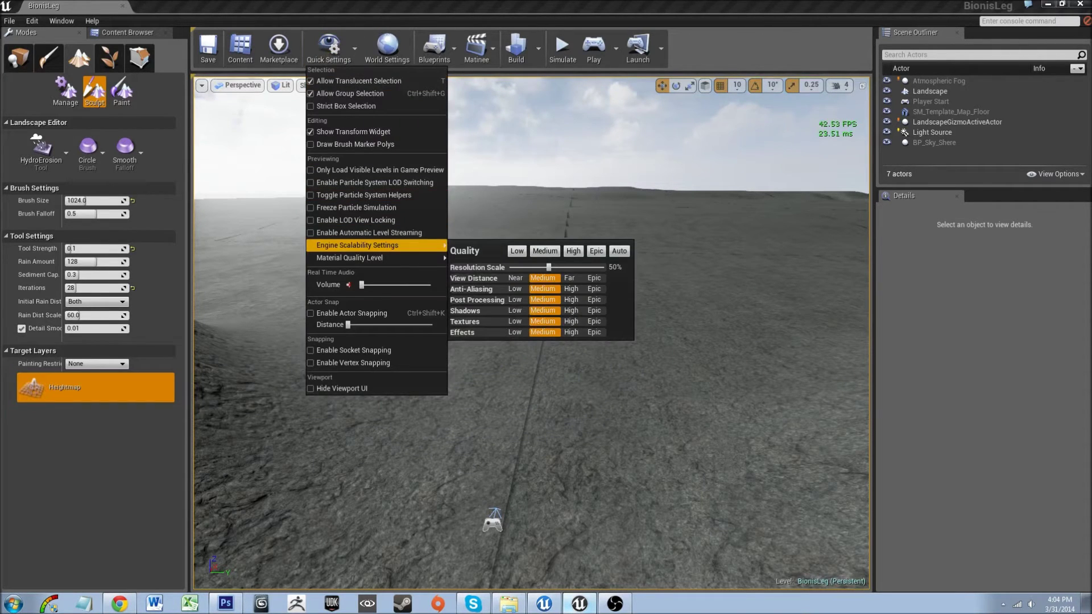
click(517, 251)
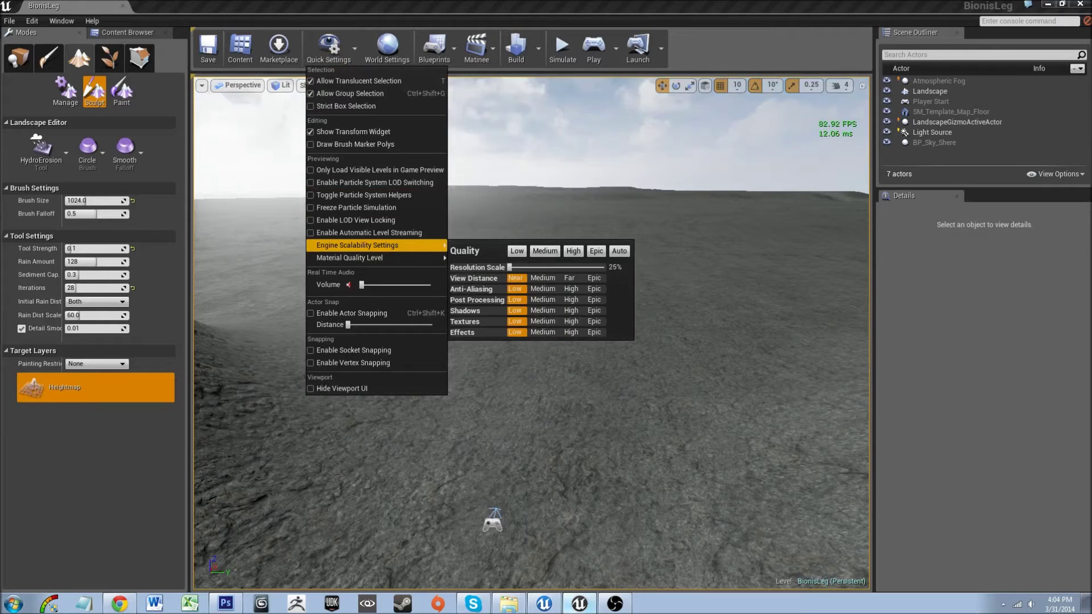
mouse_move(638, 192)
right_down()
mouse_move(640, 217)
mouse_move(580, 131)
mouse_move(552, 174)
mouse_move(472, 205)
mouse_move(643, 187)
mouse_move(617, 197)
mouse_move(668, 230)
mouse_move(629, 235)
mouse_move(597, 206)
mouse_move(676, 258)
mouse_move(664, 238)
right_up()
key(s)
key(w)
key(s)
right_drag(499, 377, 654, 280)
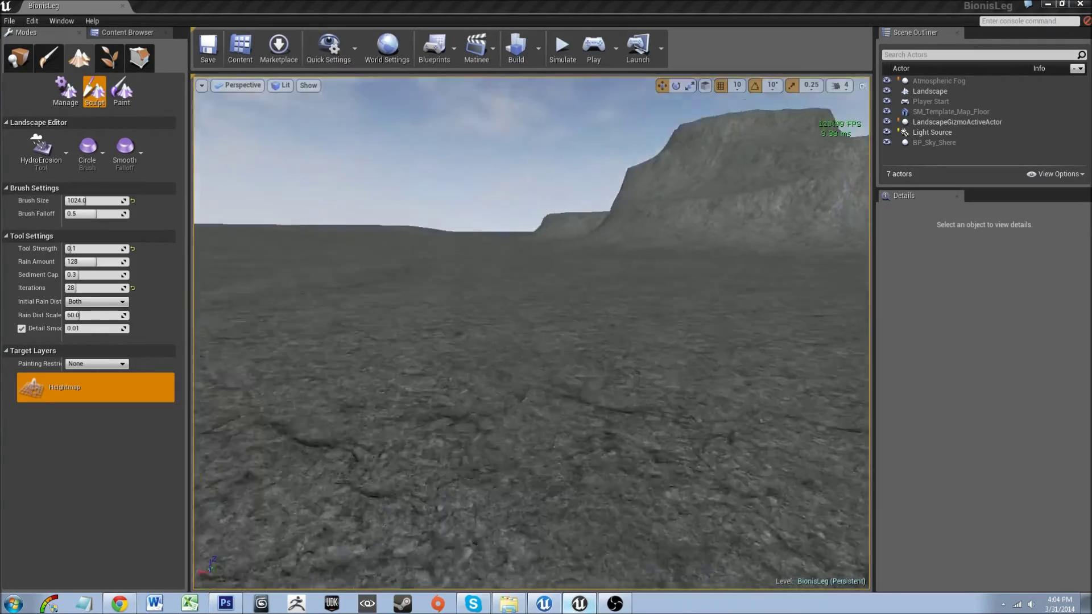
mouse_move(510, 300)
right_down()
mouse_move(524, 426)
mouse_move(515, 421)
mouse_move(568, 244)
right_up()
Step: Switch the landscape tool from HydroErosion to Sculpt and set the brush falloff to Tip
click(41, 149)
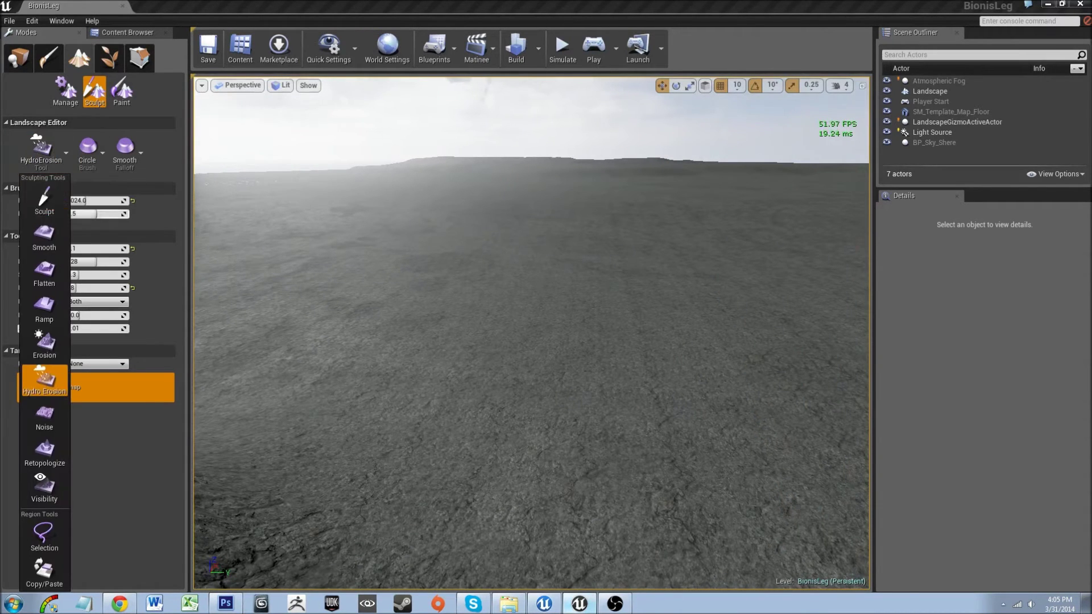
click(45, 201)
click(106, 152)
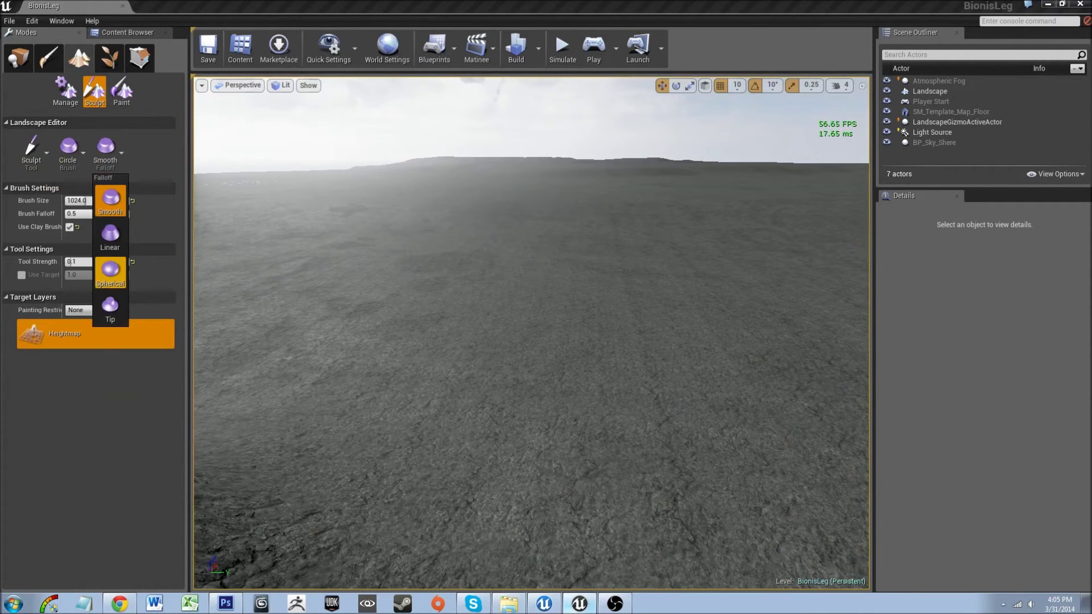
click(110, 307)
Step: Try Sculpt strokes on the plain beyond the ridges, adjusting the tool strength between them, and undo the strokes
right_drag(292, 243, 403, 247)
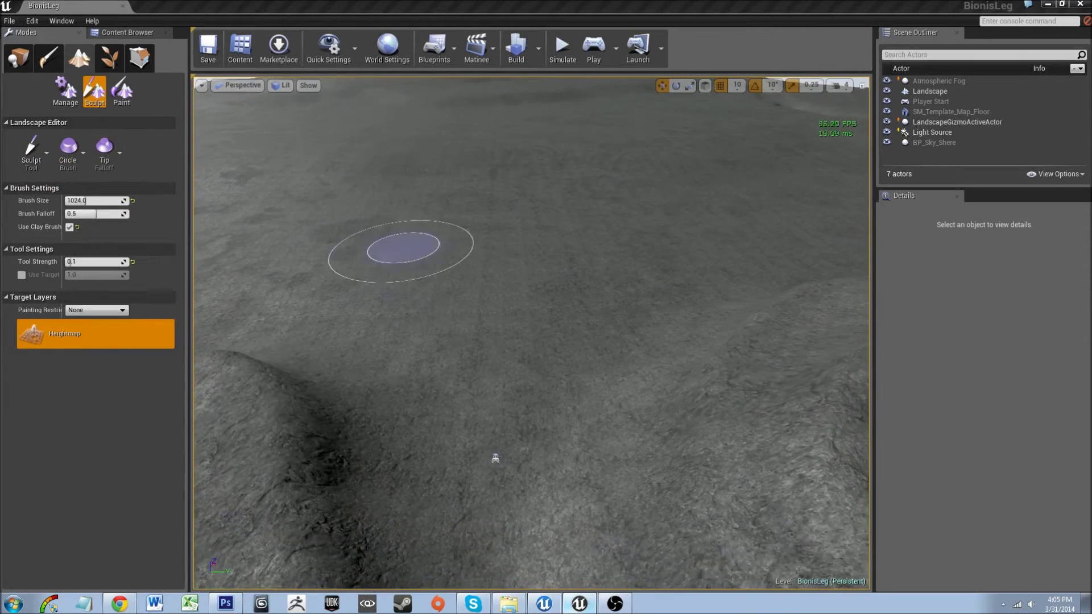
mouse_move(460, 275)
mouse_down()
mouse_move(562, 199)
mouse_move(562, 237)
mouse_up()
key(ctrl+z)
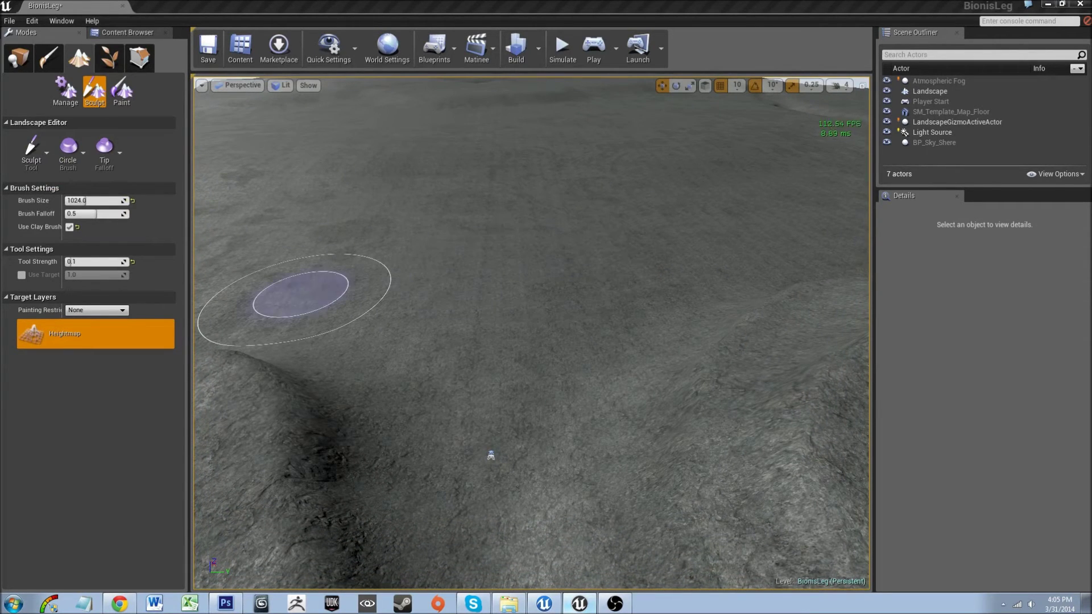
click(94, 262)
drag(301, 294, 274, 334)
key(ctrl+z)
key(ctrl+z)
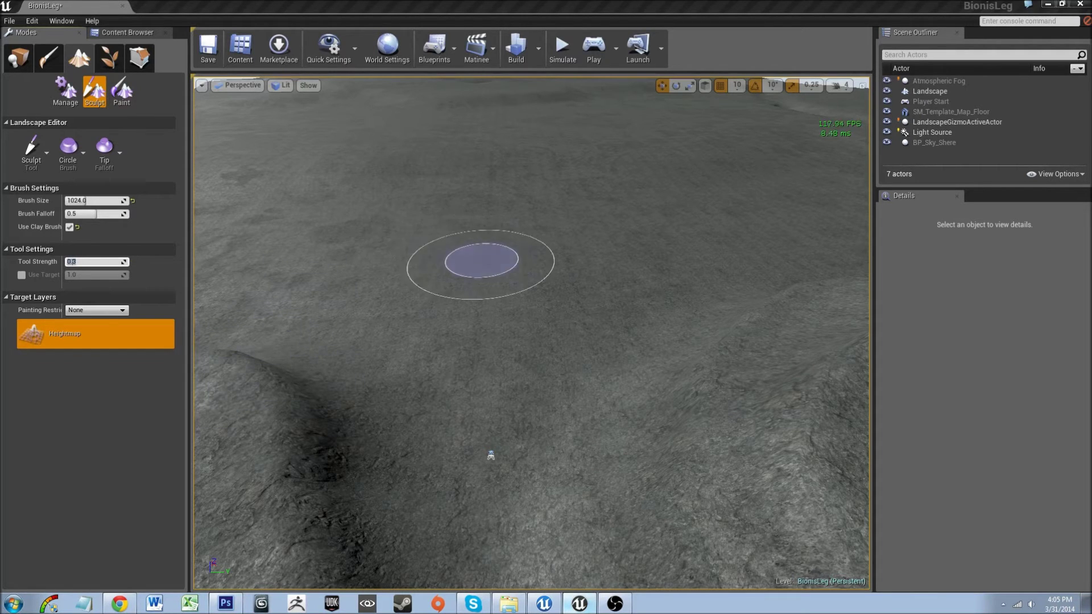
Step: Sculpt another stroke across the open plain and look over the surrounding terrain
mouse_move(481, 261)
mouse_down()
mouse_move(500, 251)
mouse_move(586, 258)
mouse_move(451, 253)
mouse_move(592, 227)
mouse_move(556, 235)
mouse_move(675, 269)
mouse_move(548, 220)
mouse_up()
key(w)
mouse_move(548, 220)
right_down()
mouse_move(547, 197)
mouse_move(706, 154)
right_up()
key(w)
key(w)
mouse_move(478, 311)
right_down()
mouse_move(490, 285)
mouse_move(488, 336)
right_up()
key(s)
Step: Set the tool strength to 0.5 and sculpt a raised, flat-topped plateau on the plain near the cliff
click(91, 262)
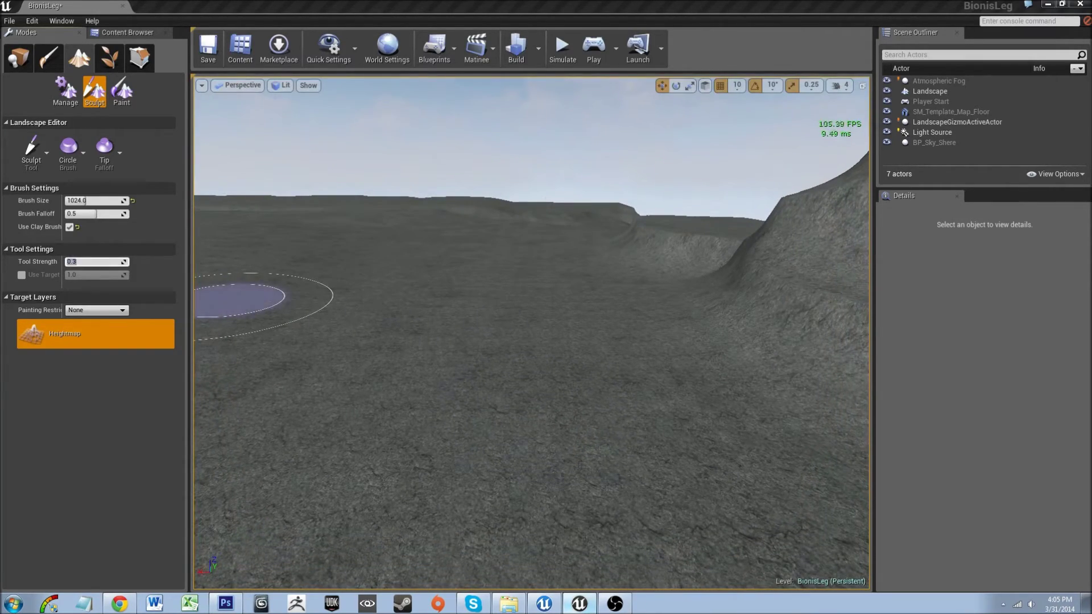
text(0.5)
key(Return)
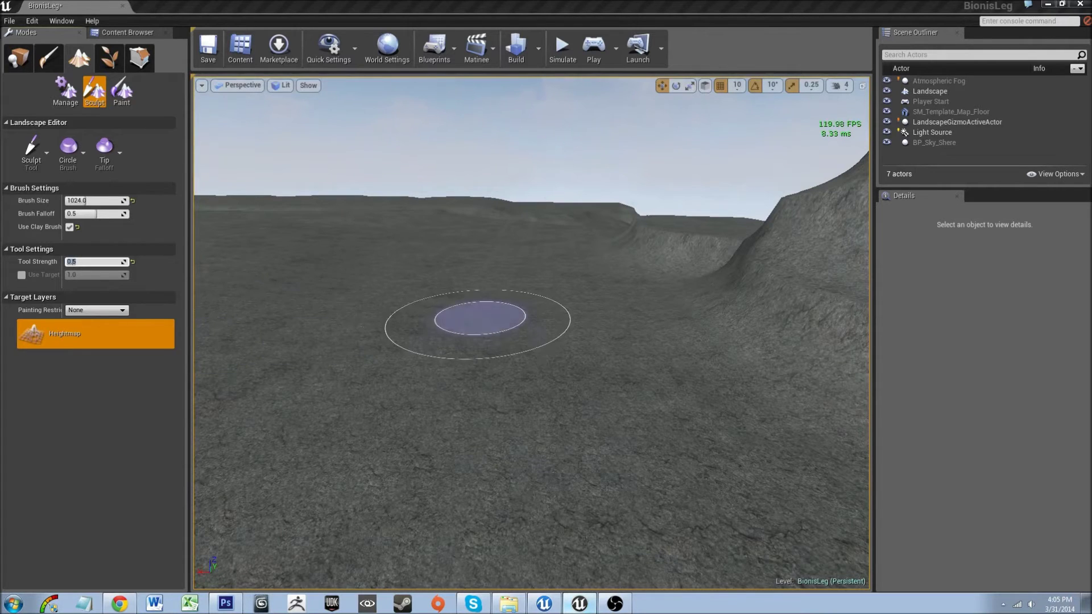
mouse_move(480, 318)
mouse_down()
mouse_move(622, 273)
mouse_move(449, 262)
mouse_up()
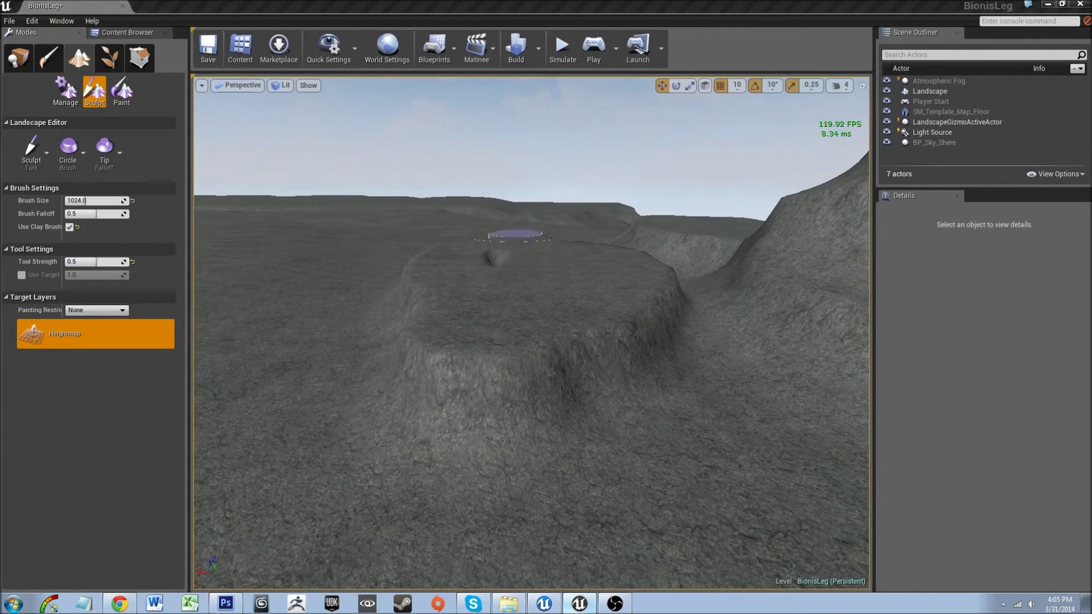
mouse_move(514, 235)
mouse_down()
mouse_move(375, 356)
mouse_move(551, 298)
mouse_move(640, 315)
mouse_up()
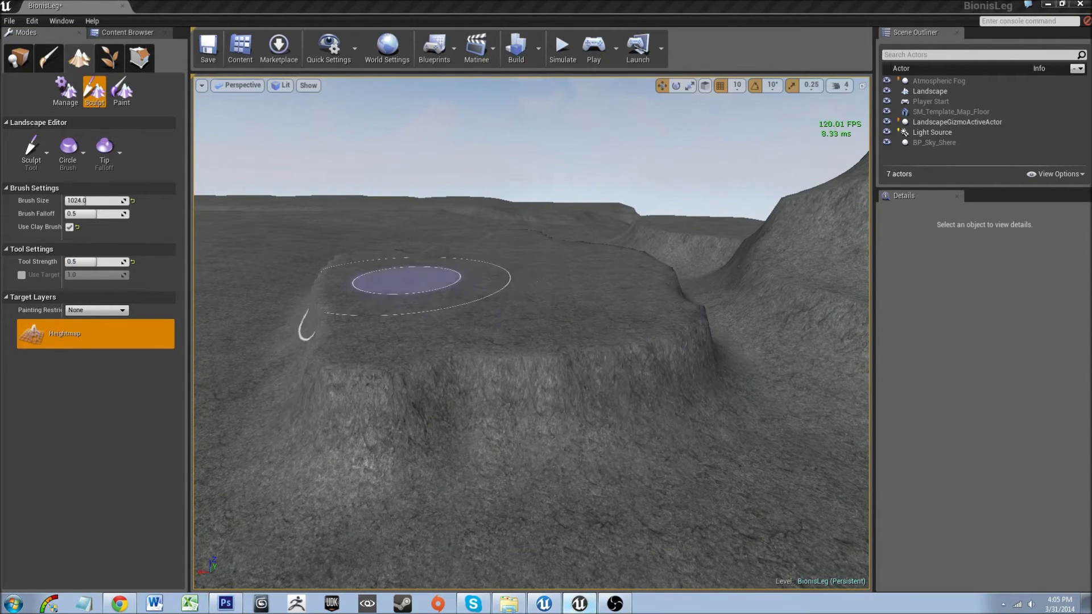
Step: Inspect the sculpted plateau from farther away and undo the last sculpting stroke
right_drag(407, 280, 319, 279)
key(s)
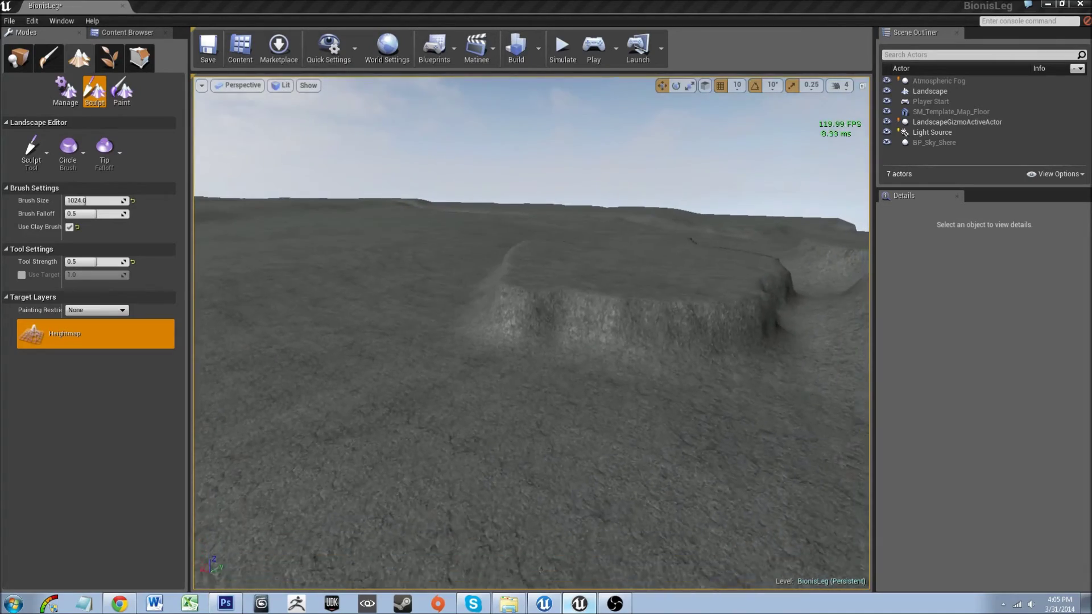
right_drag(232, 300, 318, 299)
key(d)
mouse_move(256, 259)
right_down()
mouse_move(310, 258)
mouse_move(288, 259)
right_up()
key(ctrl+z)
Step: Examine the stepped cliffs and the open plain around the player start
right_drag(556, 239, 796, 244)
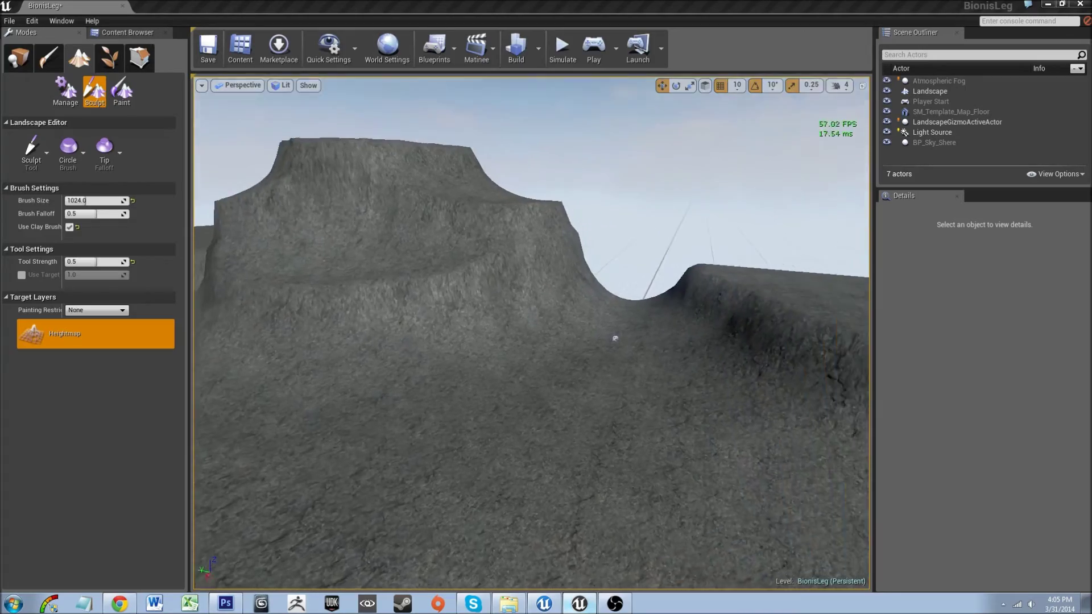
key(w)
right_drag(531, 332, 214, 258)
key(s)
key(w)
key(w)
key(s)
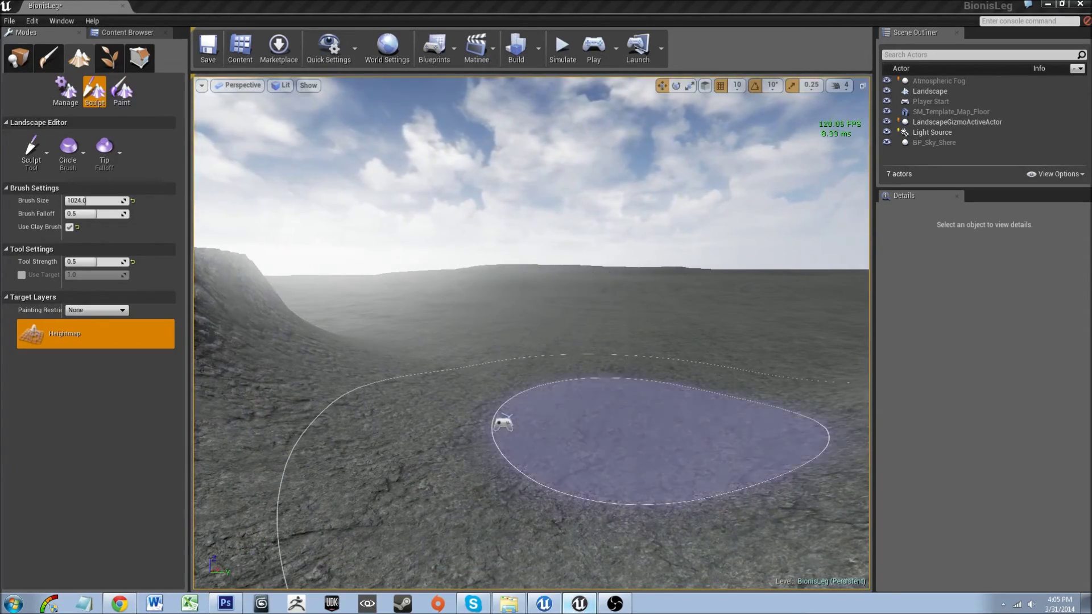
key(w)
mouse_move(632, 430)
right_down()
mouse_move(635, 398)
mouse_move(640, 473)
right_up()
key(s)
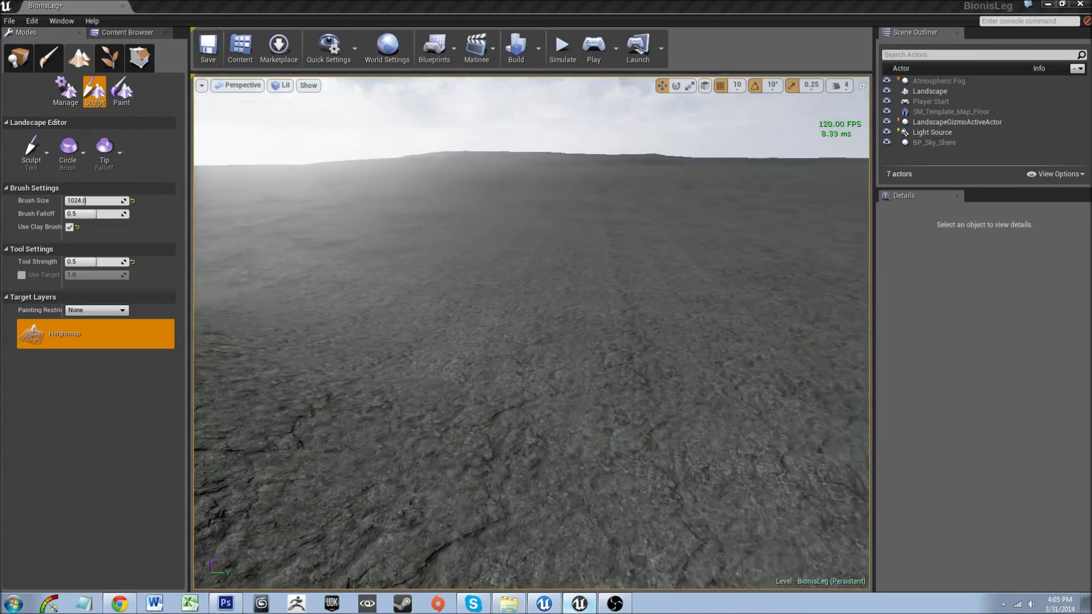
right_drag(640, 473, 666, 452)
key(s)
mouse_move(546, 341)
right_down()
mouse_move(574, 352)
mouse_move(563, 329)
mouse_move(545, 335)
mouse_move(583, 355)
mouse_move(529, 335)
right_up()
key(s)
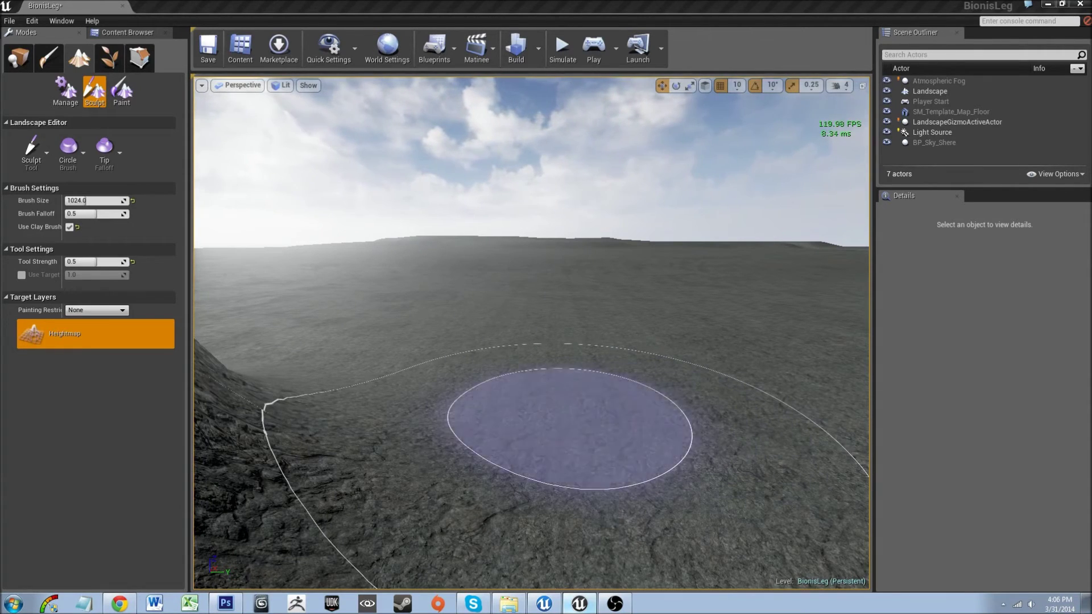
mouse_move(492, 418)
right_down()
mouse_move(493, 433)
mouse_move(535, 435)
right_up()
key(s)
mouse_move(547, 393)
right_down()
mouse_move(383, 438)
mouse_move(595, 453)
mouse_move(539, 414)
mouse_move(555, 580)
mouse_move(572, 577)
mouse_move(558, 570)
mouse_move(513, 444)
mouse_move(534, 373)
mouse_move(530, 343)
mouse_move(458, 535)
right_up()
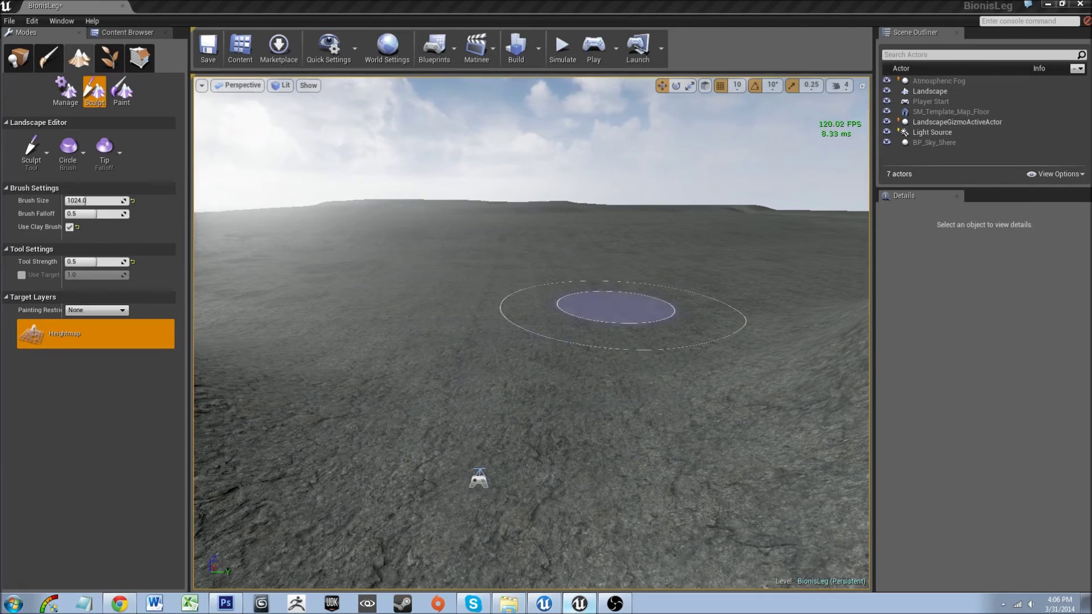
mouse_move(558, 349)
right_down()
mouse_move(541, 324)
mouse_move(571, 354)
mouse_move(515, 354)
right_up()
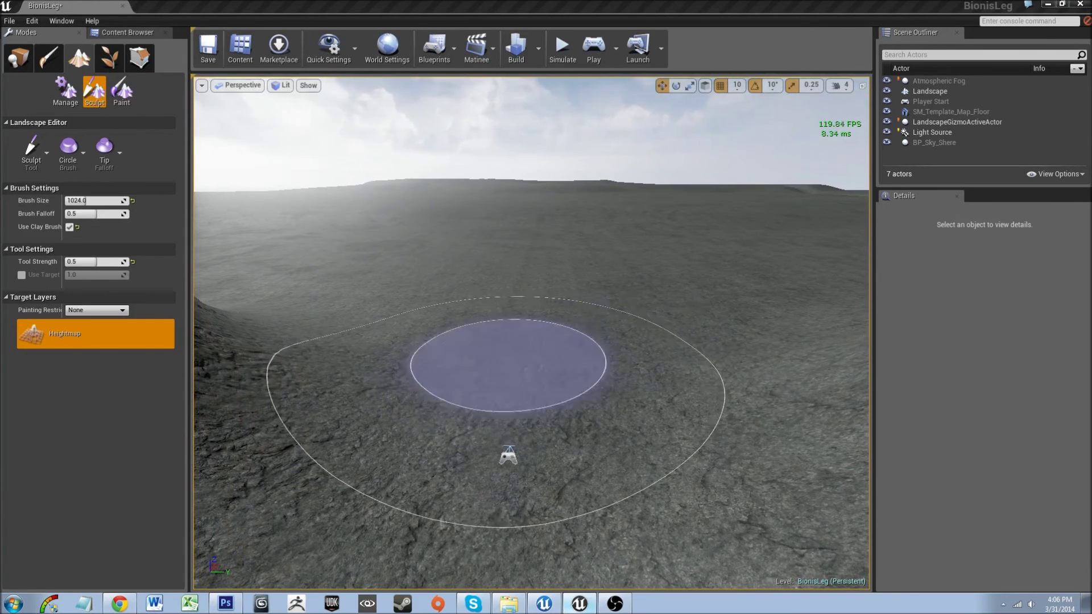
right_drag(685, 322, 719, 311)
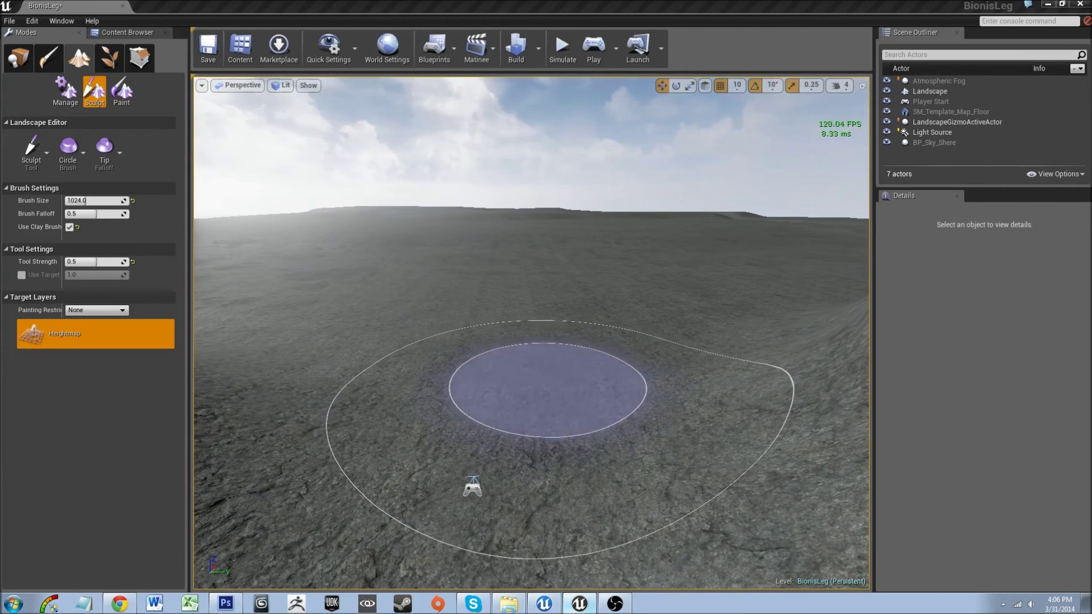
right_drag(549, 390, 563, 371)
key(s)
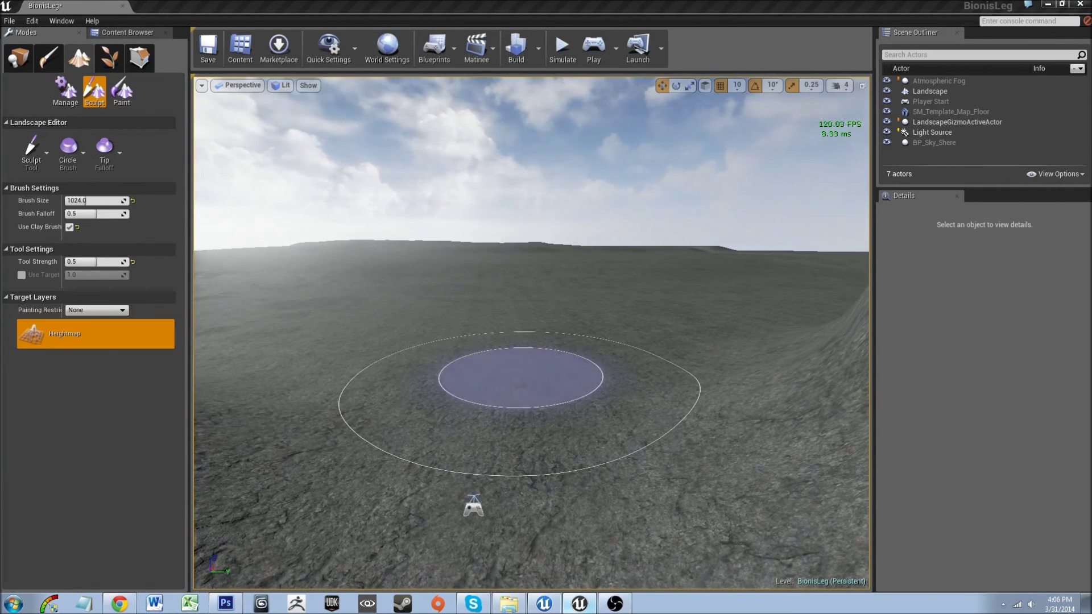
right_drag(499, 398, 502, 421)
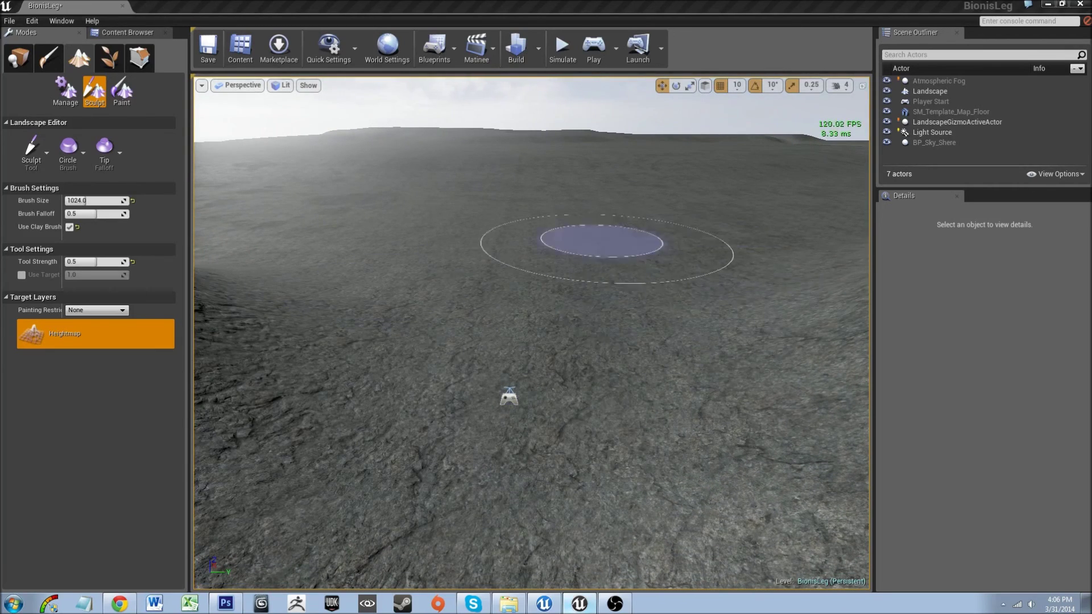
mouse_move(586, 351)
right_down()
mouse_move(600, 333)
mouse_move(603, 294)
right_up()
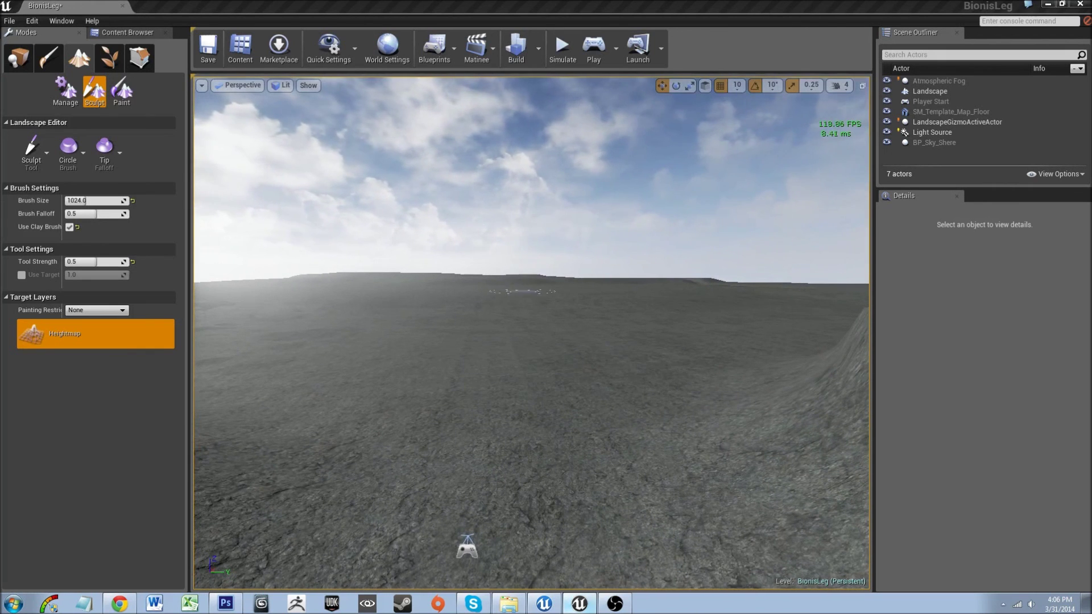
right_drag(511, 392, 512, 415)
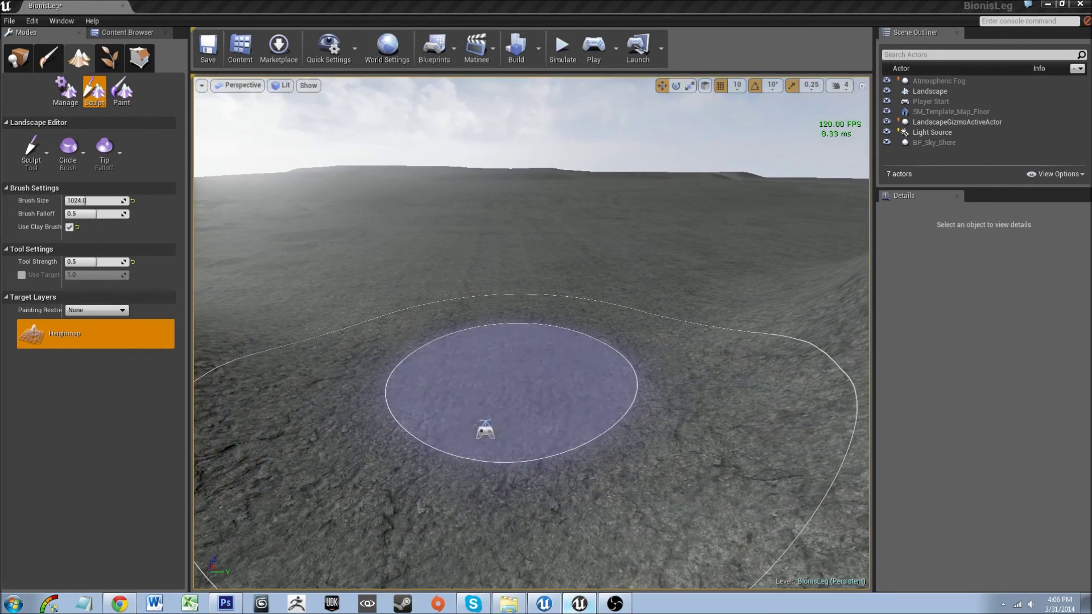